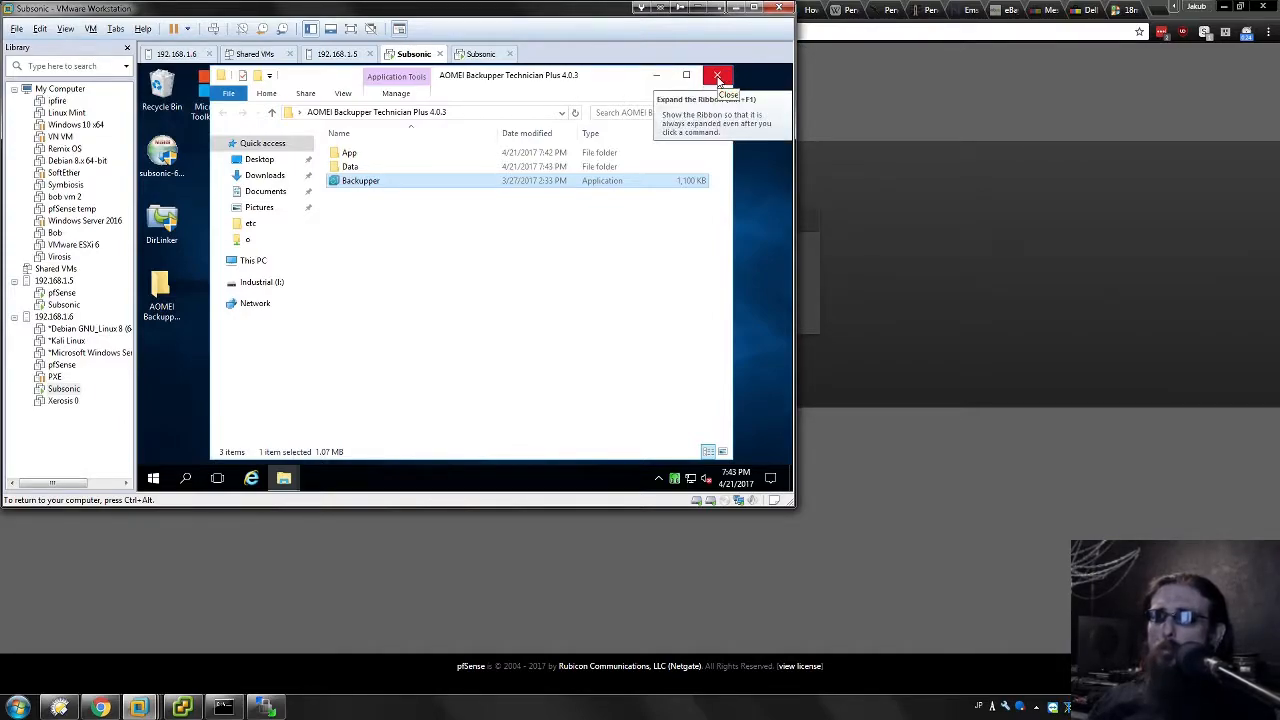
# Close the AOMEI Backupper folder window and open a new System Backup task for drive C
pyautogui.click(718, 77)
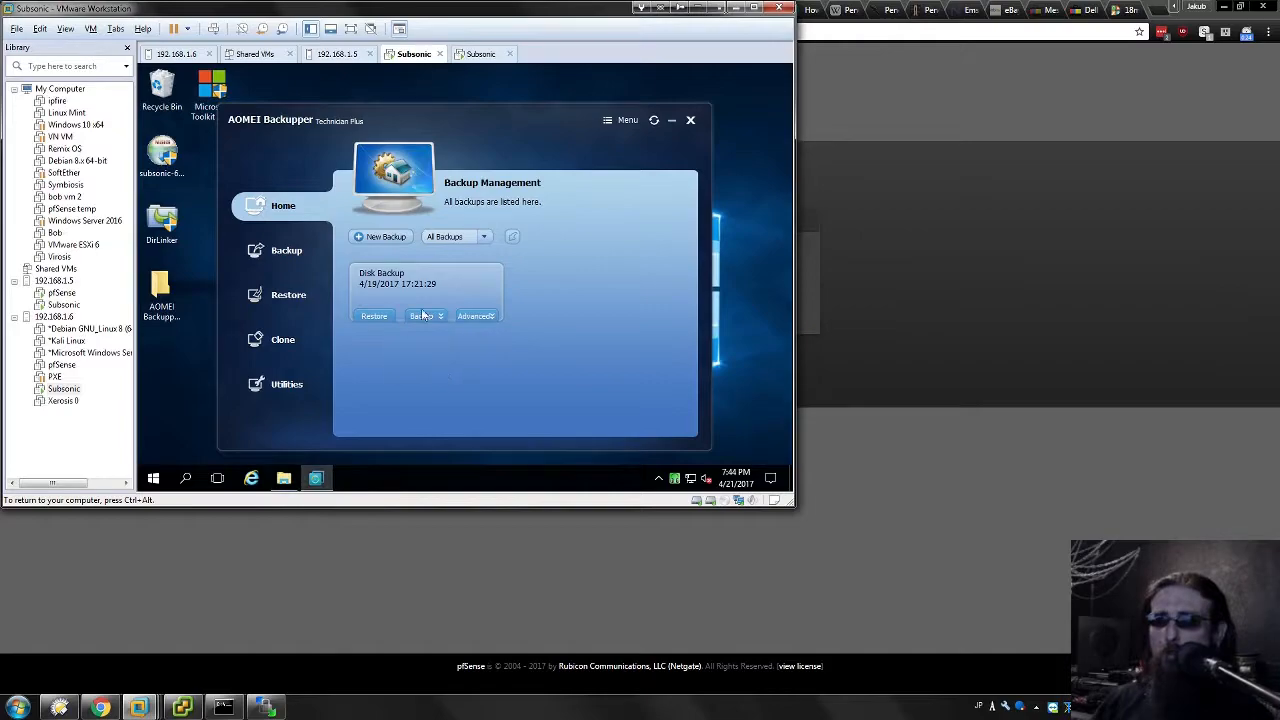
pyautogui.click(282, 250)
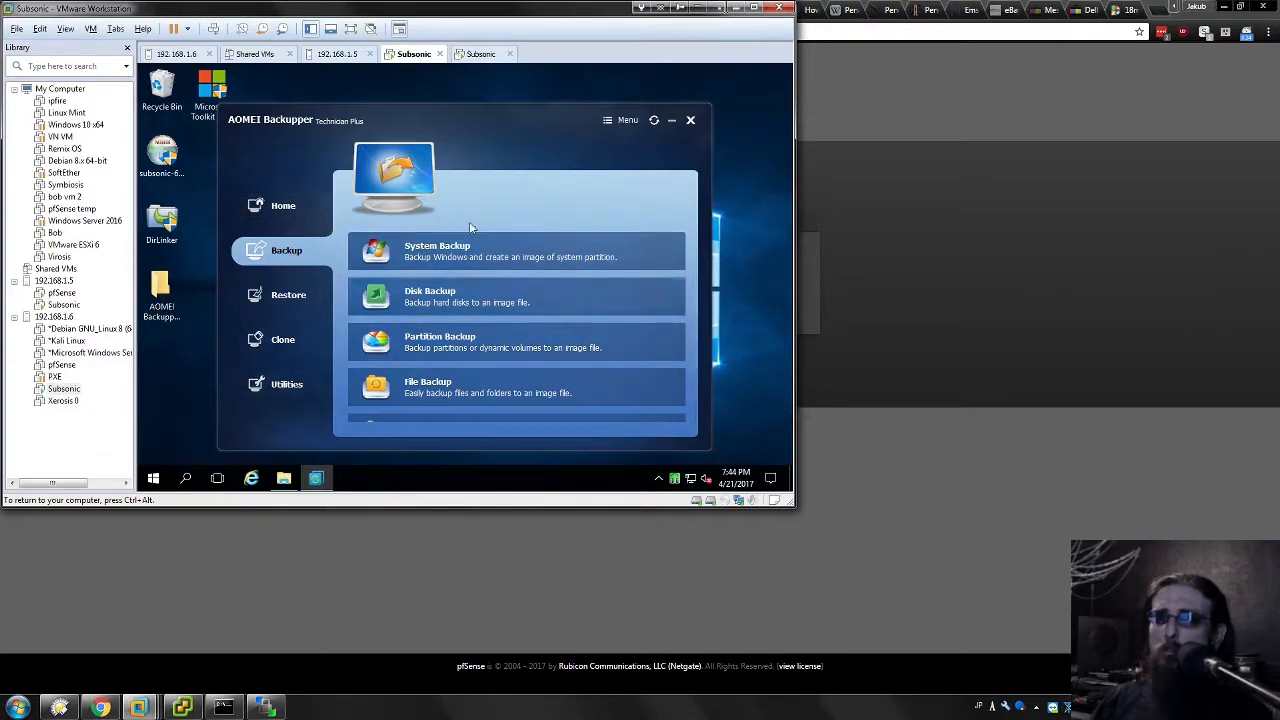
pyautogui.scroll(-1, 467, 280)
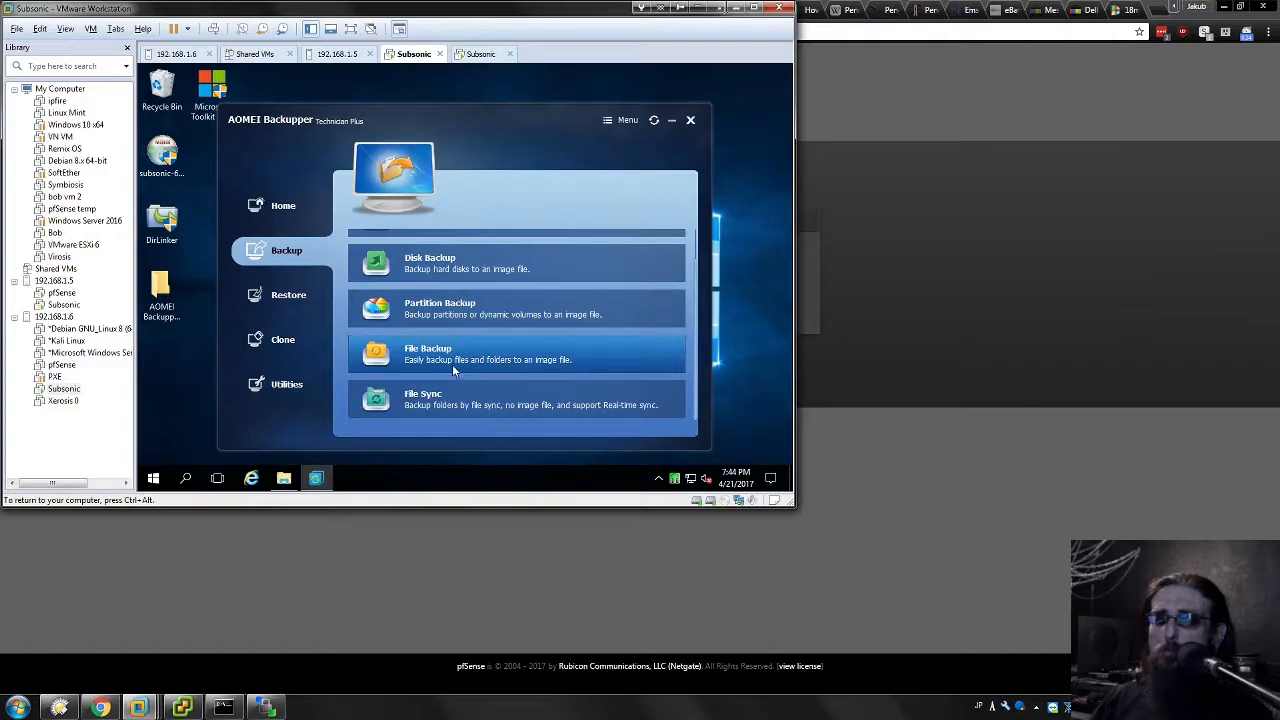
pyautogui.scroll(1, 432, 300)
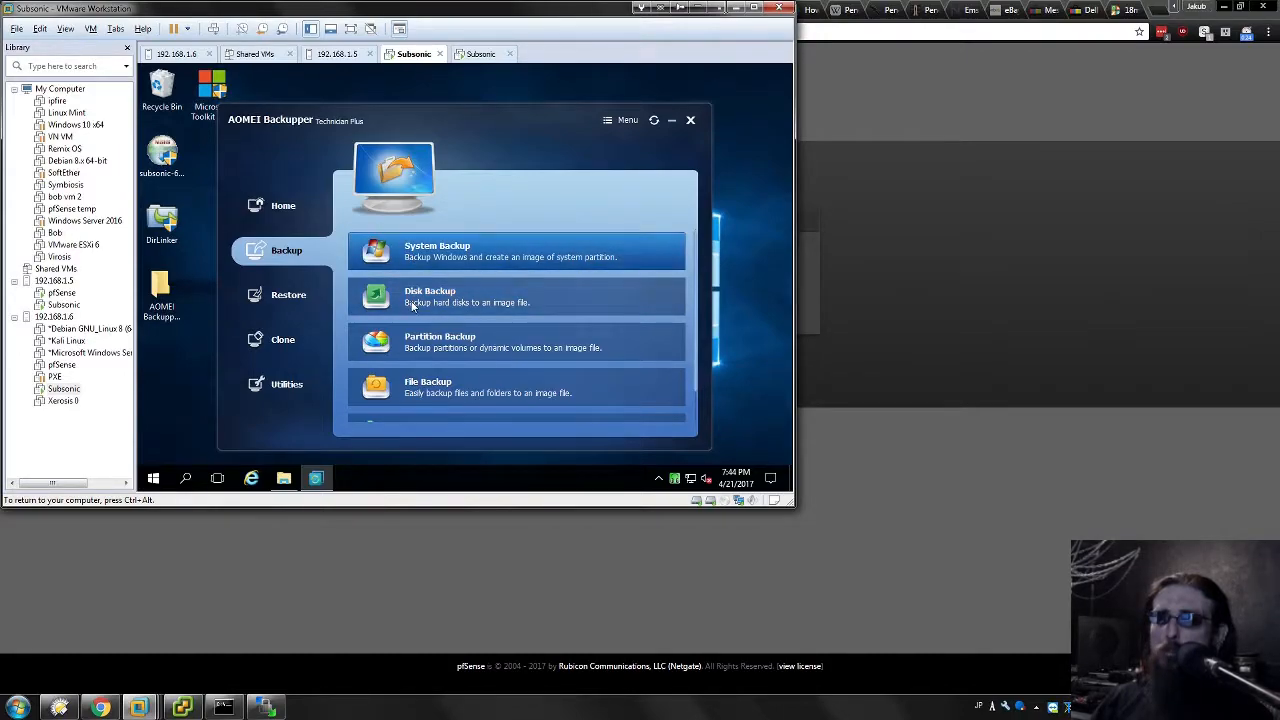
pyautogui.click(424, 258)
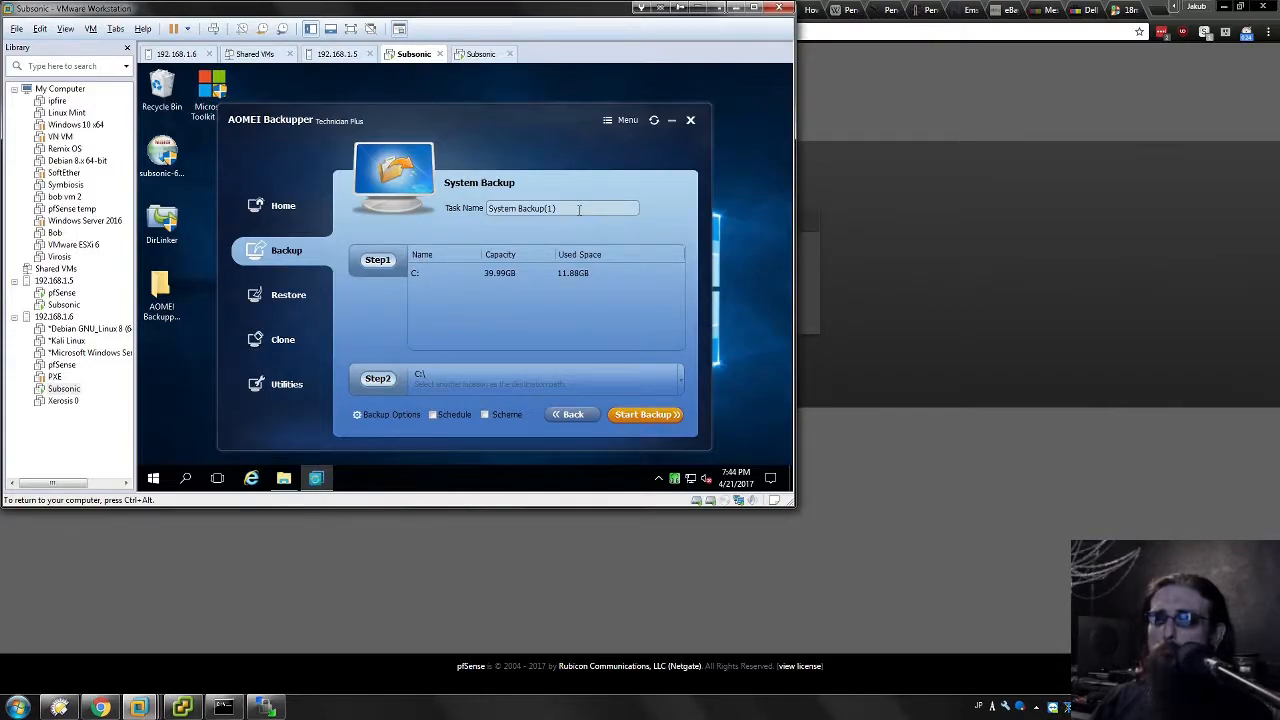
# Add the network share 192.168.1.200 with anonymous access as a device for the backup destination
pyautogui.click(643, 376)
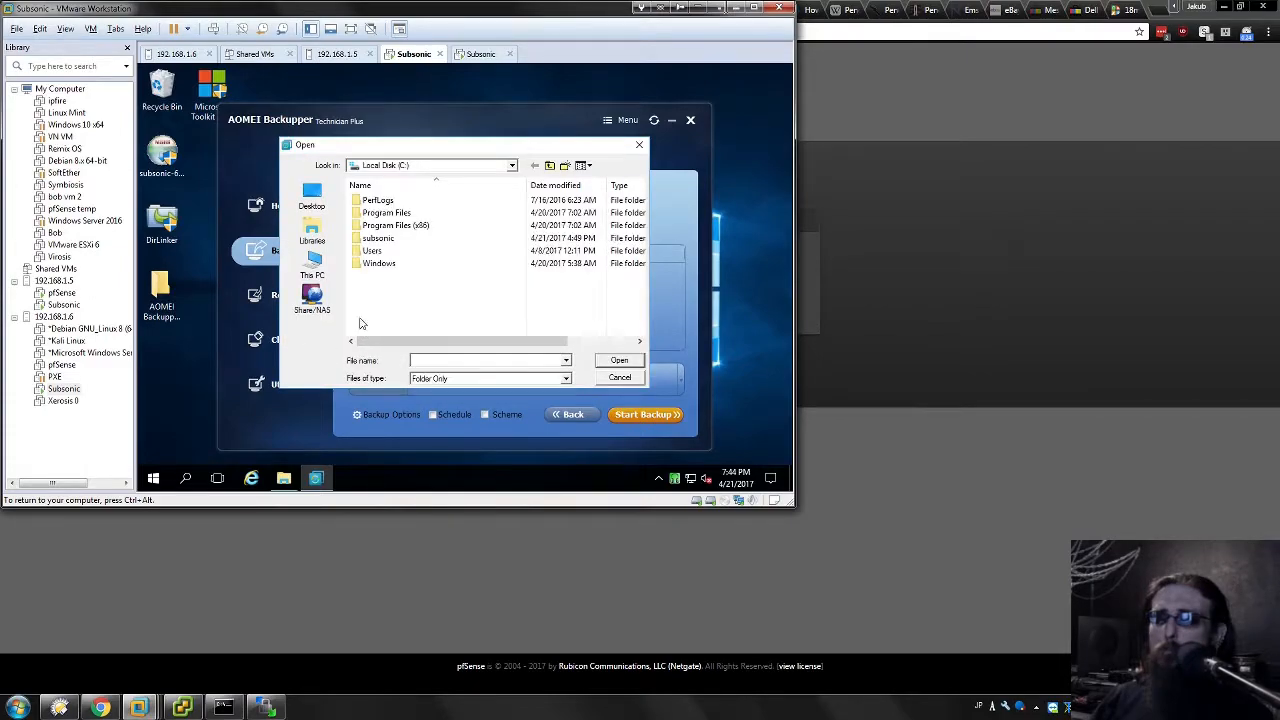
pyautogui.click(325, 298)
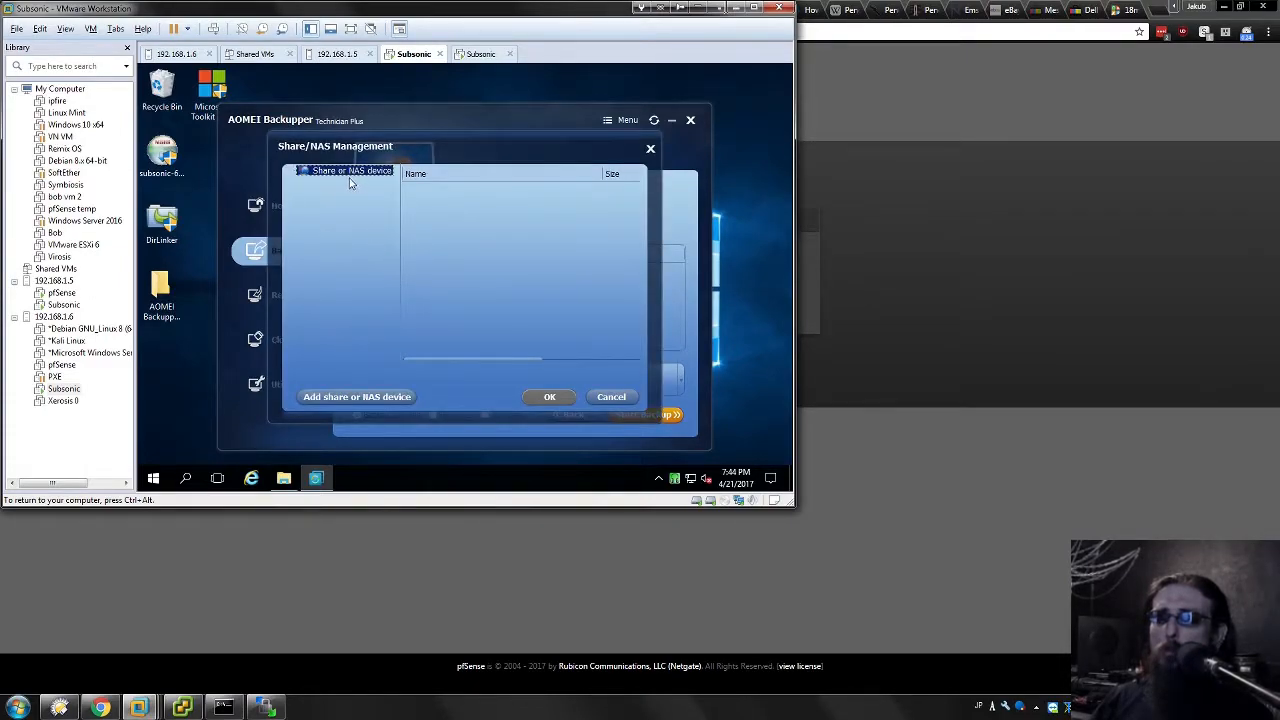
pyautogui.click(345, 396)
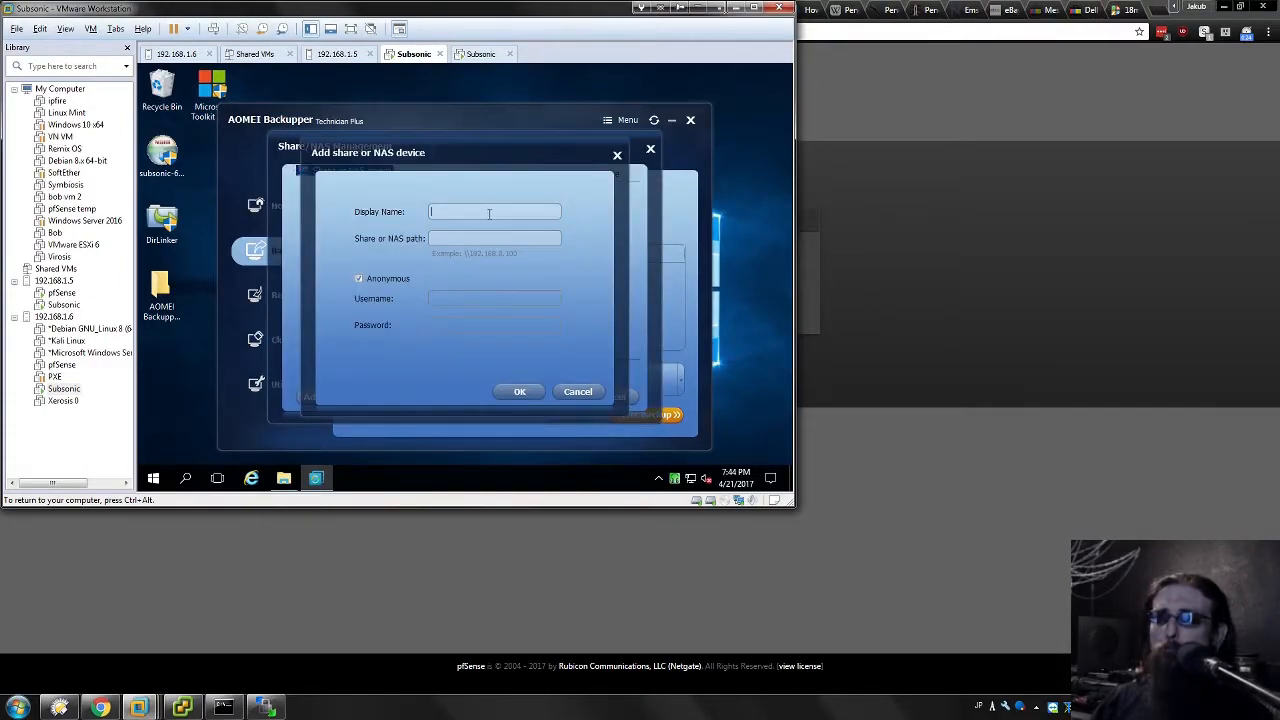
pyautogui.click(557, 236)
pyautogui.write('192')
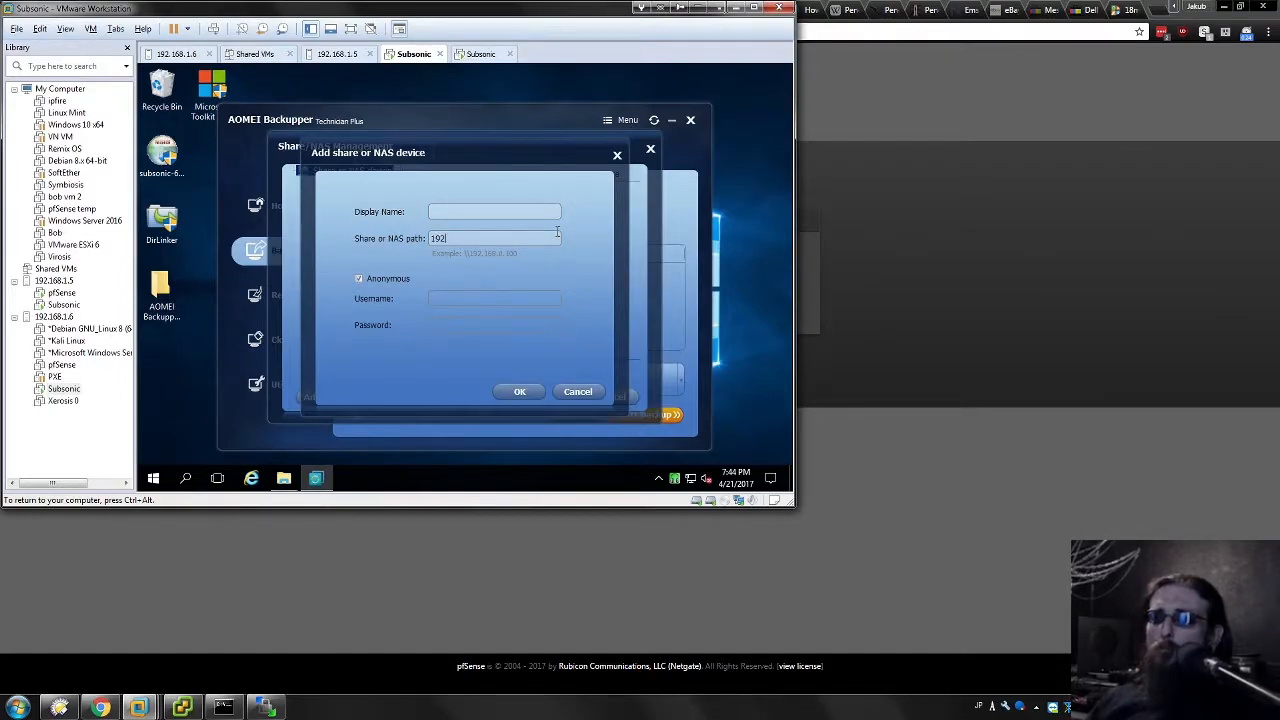
pyautogui.write('.168.1.200')
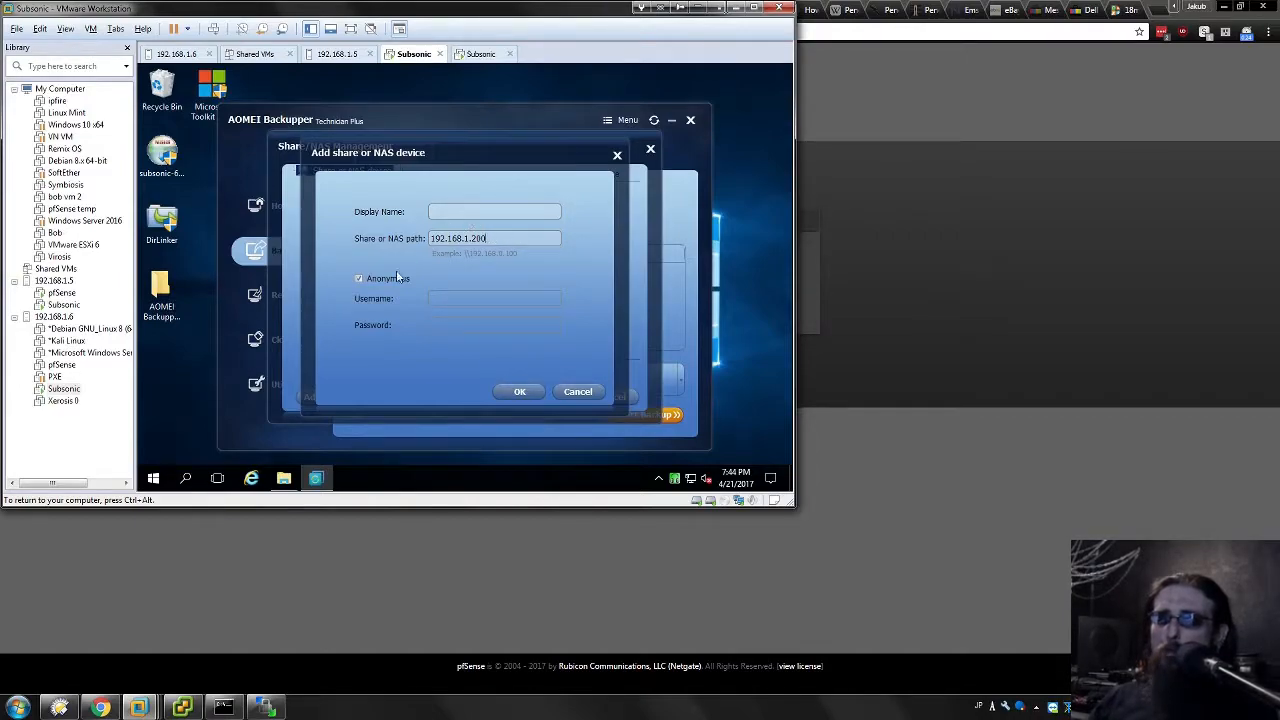
pyautogui.hotkey('ctrl', 'alt')
pyautogui.hotkey('ctrl', 'alt')
pyautogui.click(524, 215)
pyautogui.hotkey('ctrl', 'alt')
pyautogui.press('ctrl')
pyautogui.press('ctrl')
pyautogui.press('ctrl')
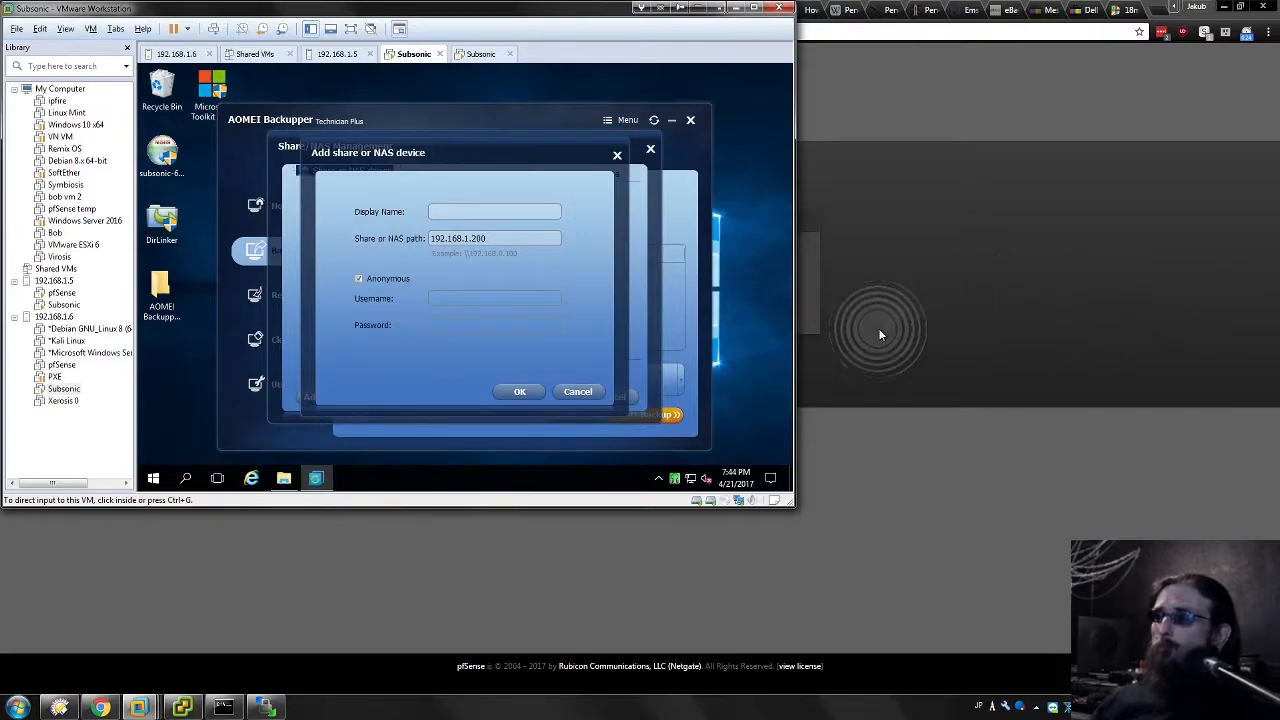
pyautogui.click(505, 390)
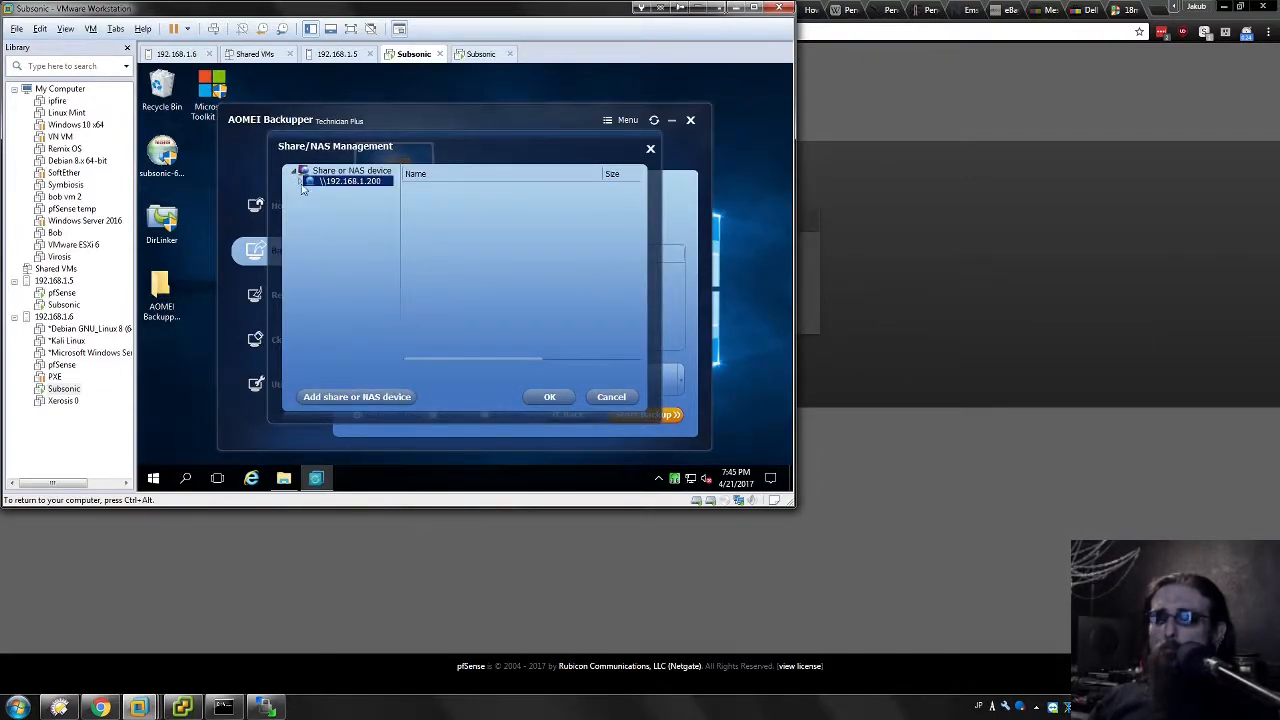
# Choose the temp folder inside My Backups on the 192.168.1.200 share as the backup destination
pyautogui.click(306, 182)
pyautogui.click(308, 214)
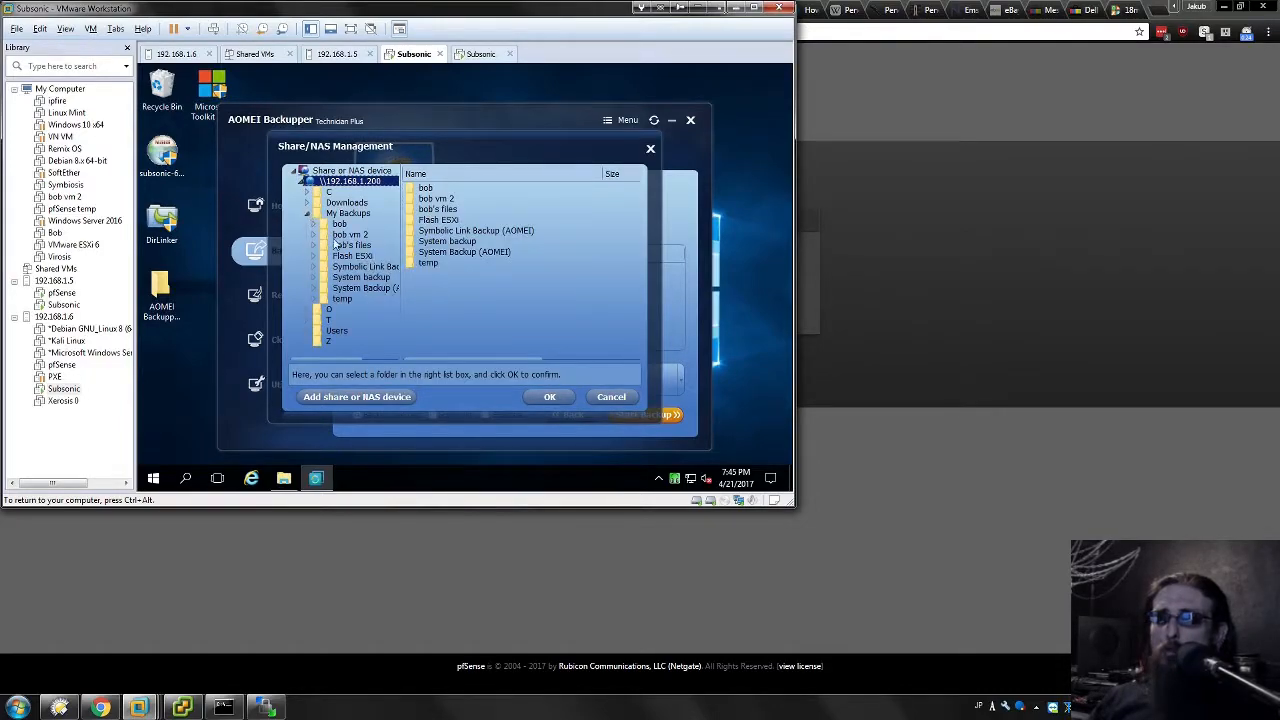
pyautogui.click(342, 300)
pyautogui.click(350, 310)
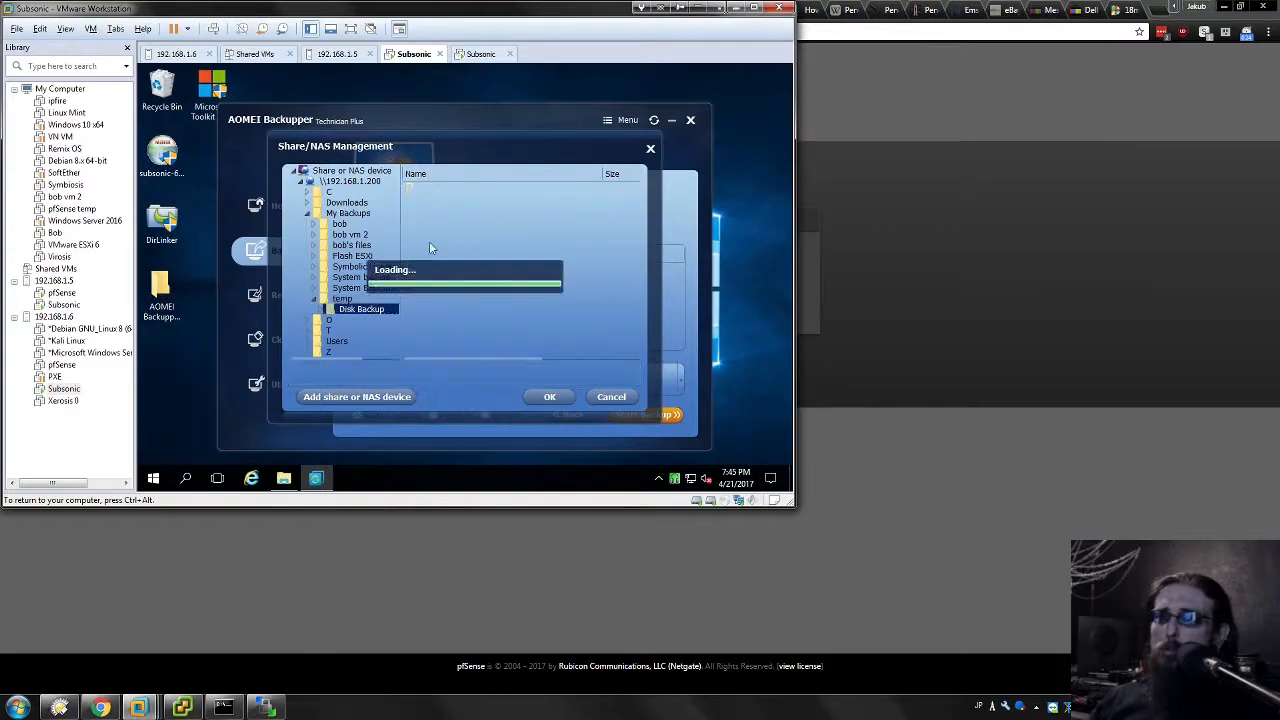
pyautogui.click(343, 300)
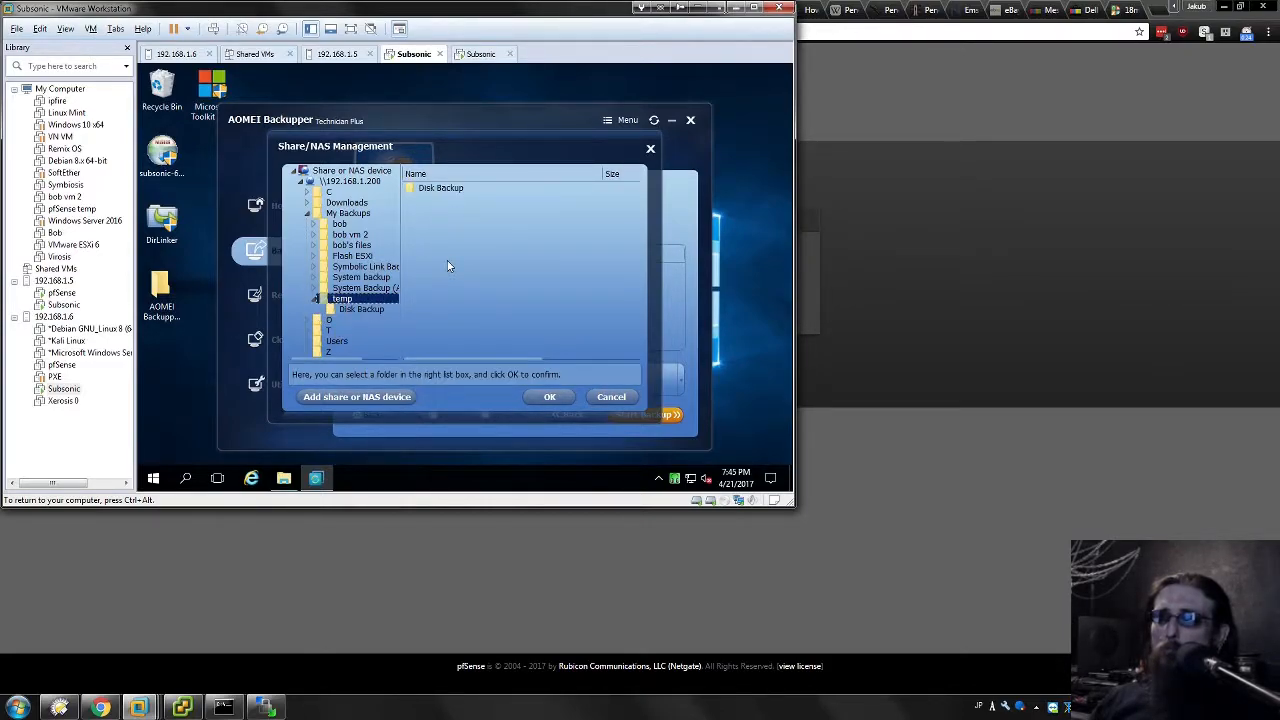
pyautogui.click(549, 397)
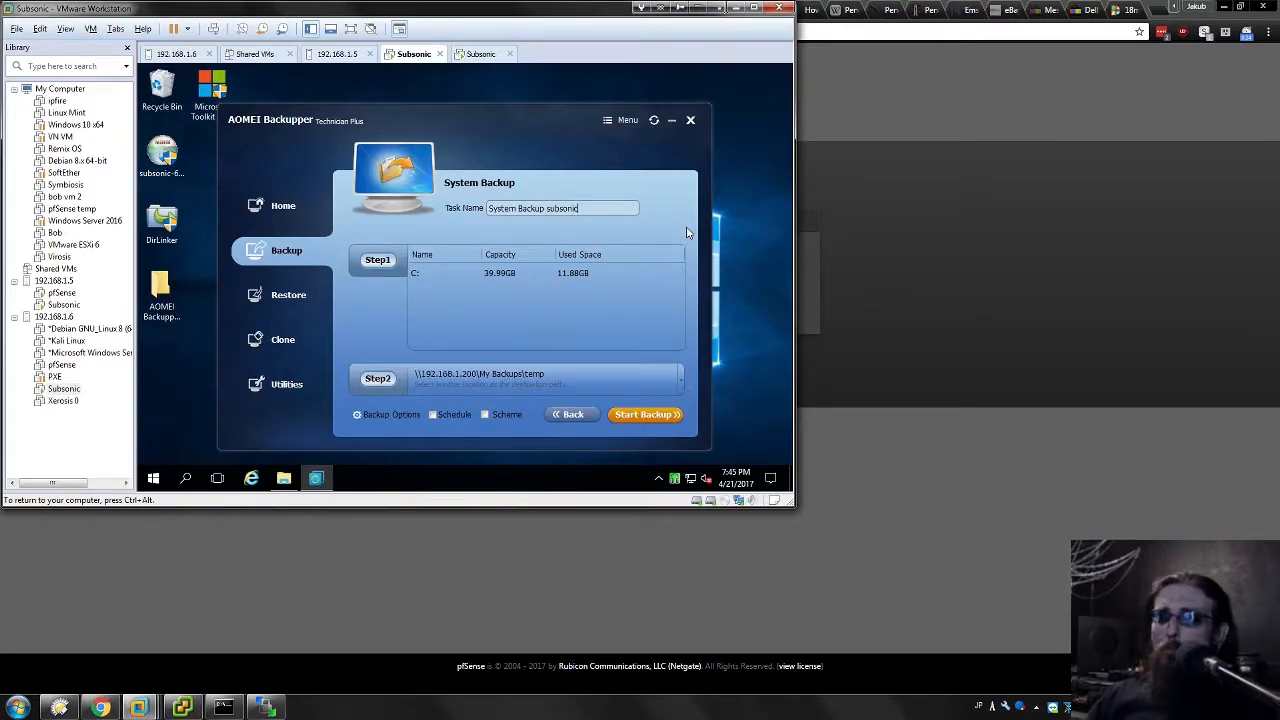
# Start the System Backup subsonic task and check the Windows installation on the other Subsonic virtual machine while it runs
pyautogui.click(636, 416)
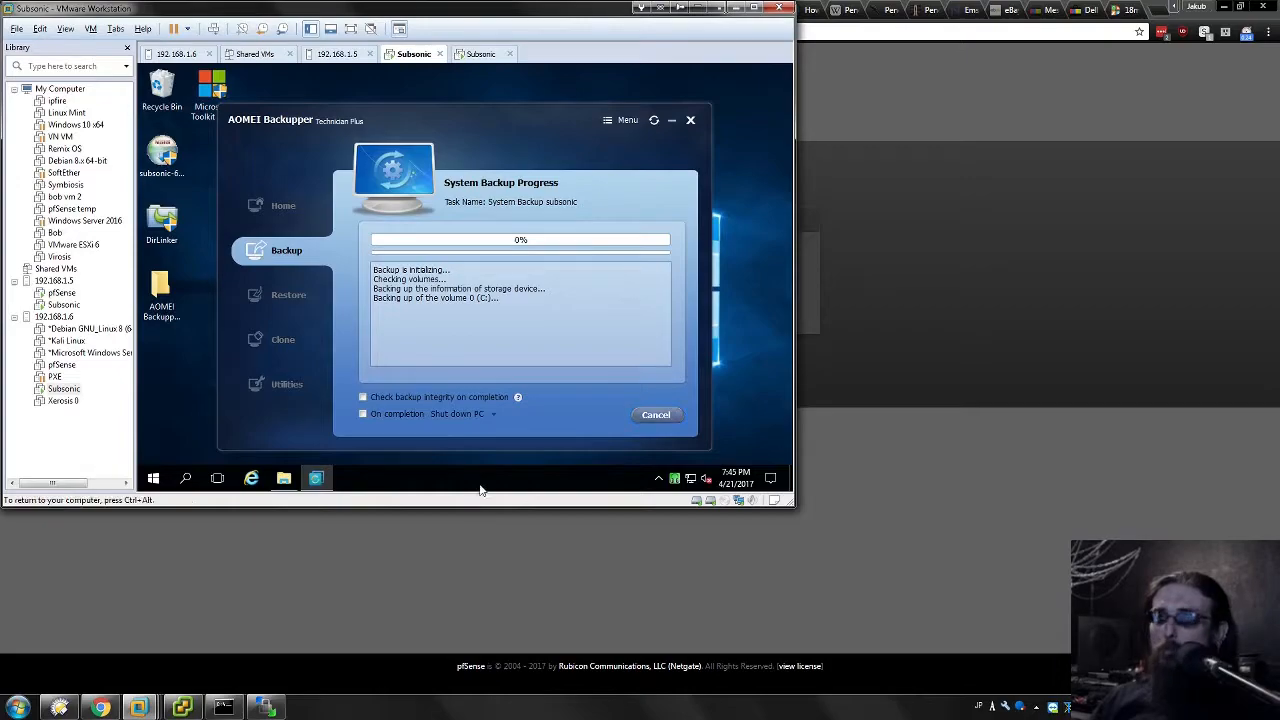
pyautogui.click(489, 55)
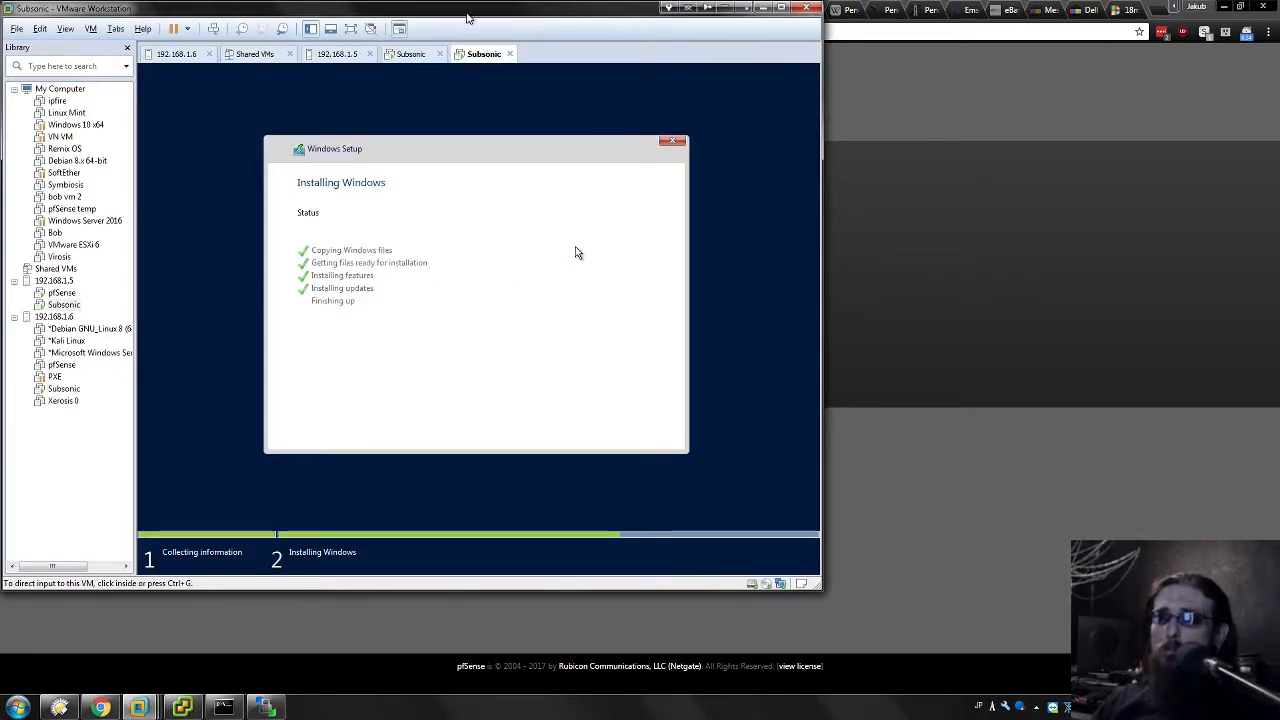
pyautogui.click(412, 54)
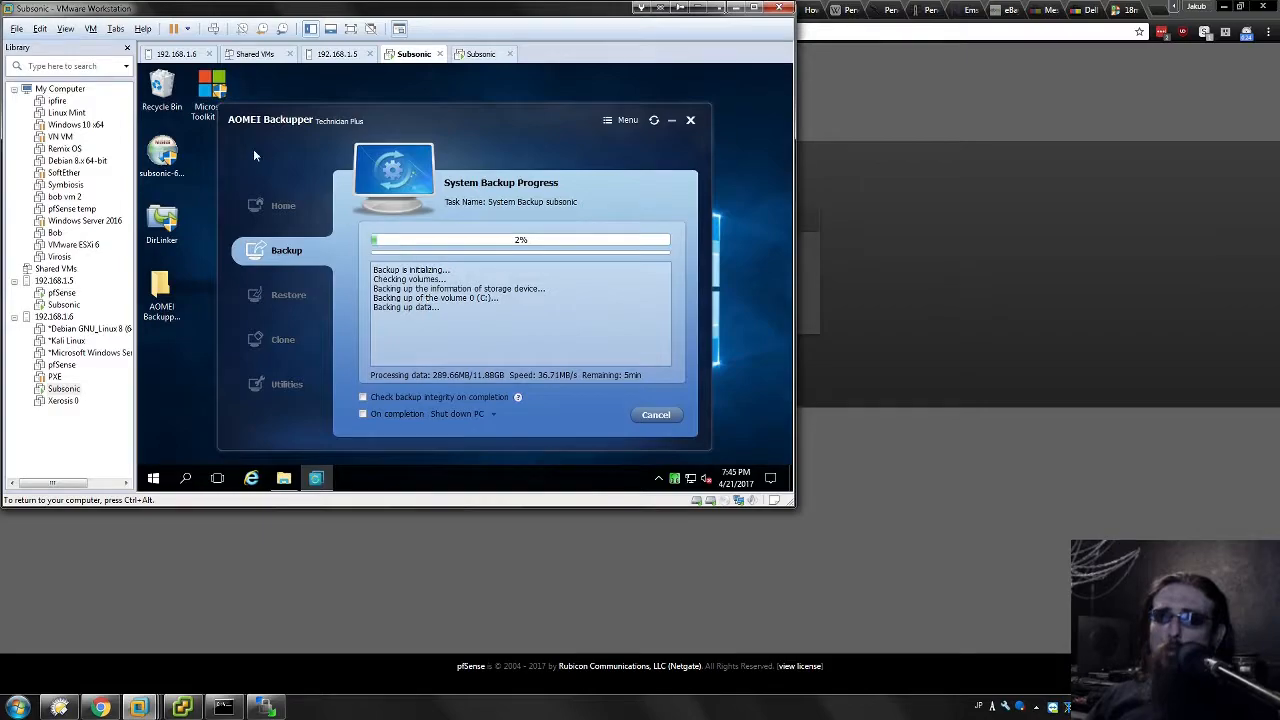
pyautogui.moveTo(426, 118); pyautogui.dragTo(488, 90)
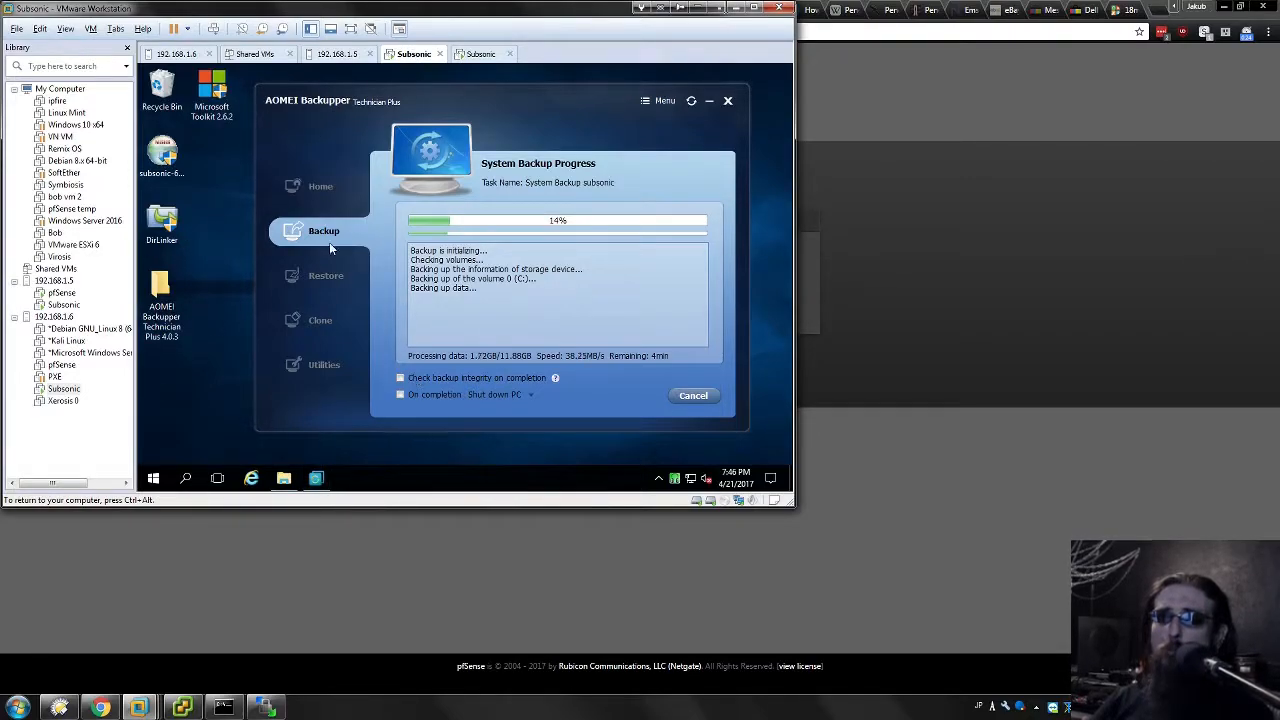
pyautogui.click(468, 55)
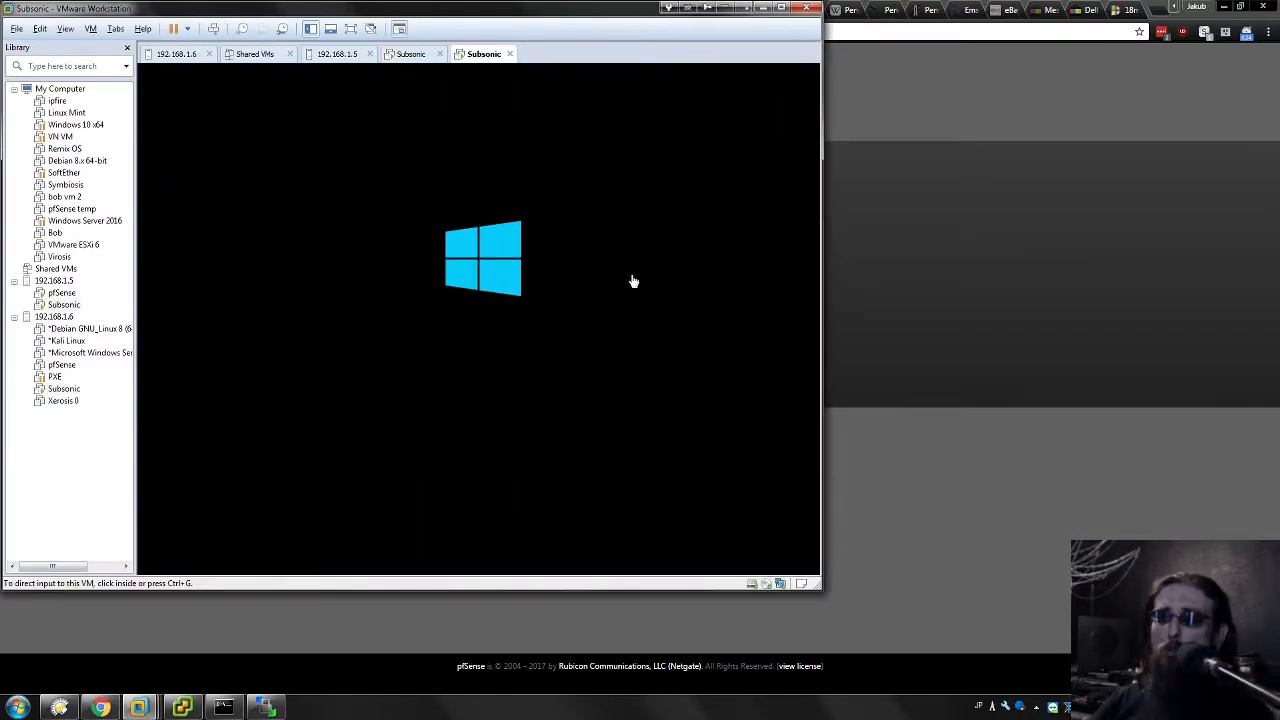
pyautogui.click(410, 54)
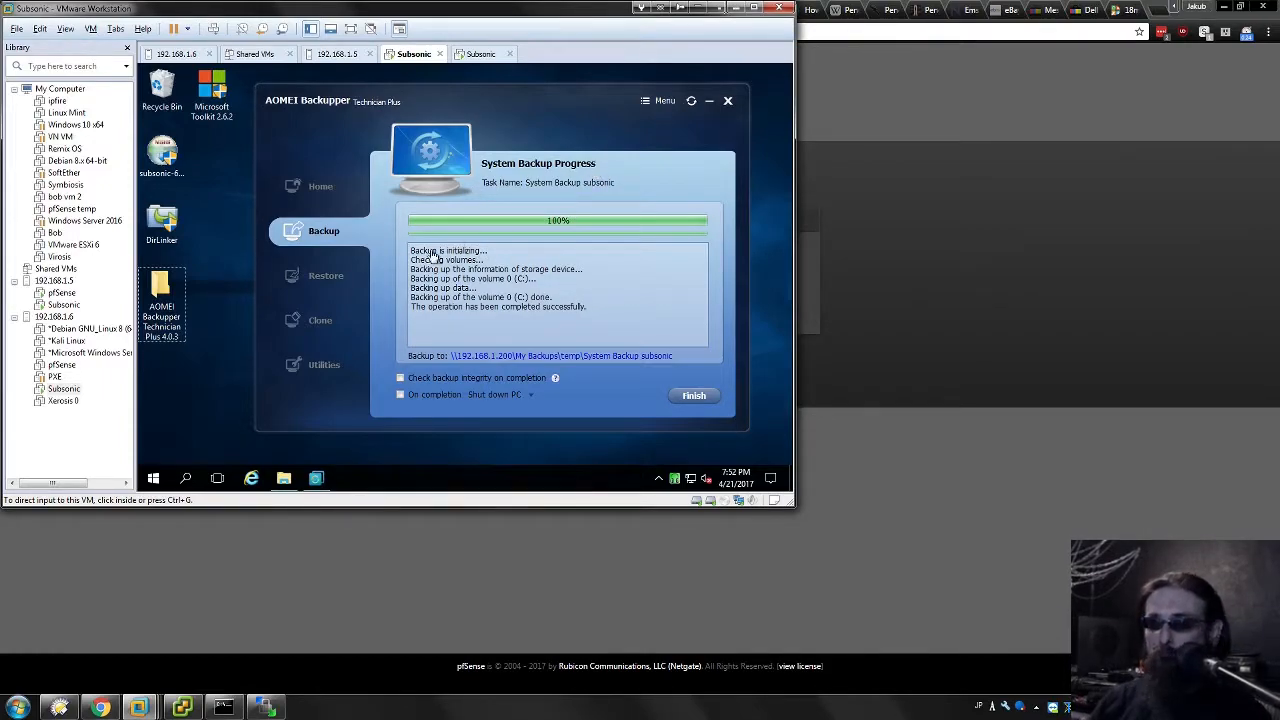
# Close AOMEI Backupper on the source Subsonic machine once the system backup is complete
pyautogui.click(517, 108)
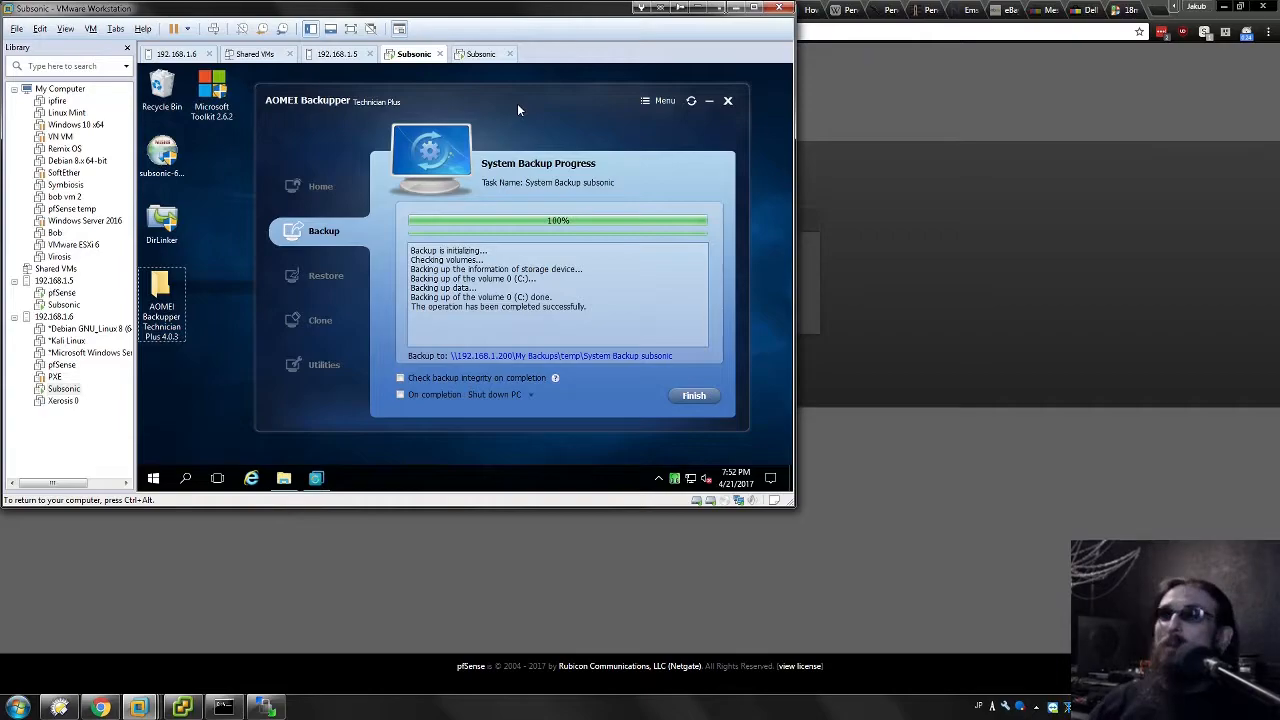
pyautogui.hotkey('ctrl', 'alt')
pyautogui.click(406, 119)
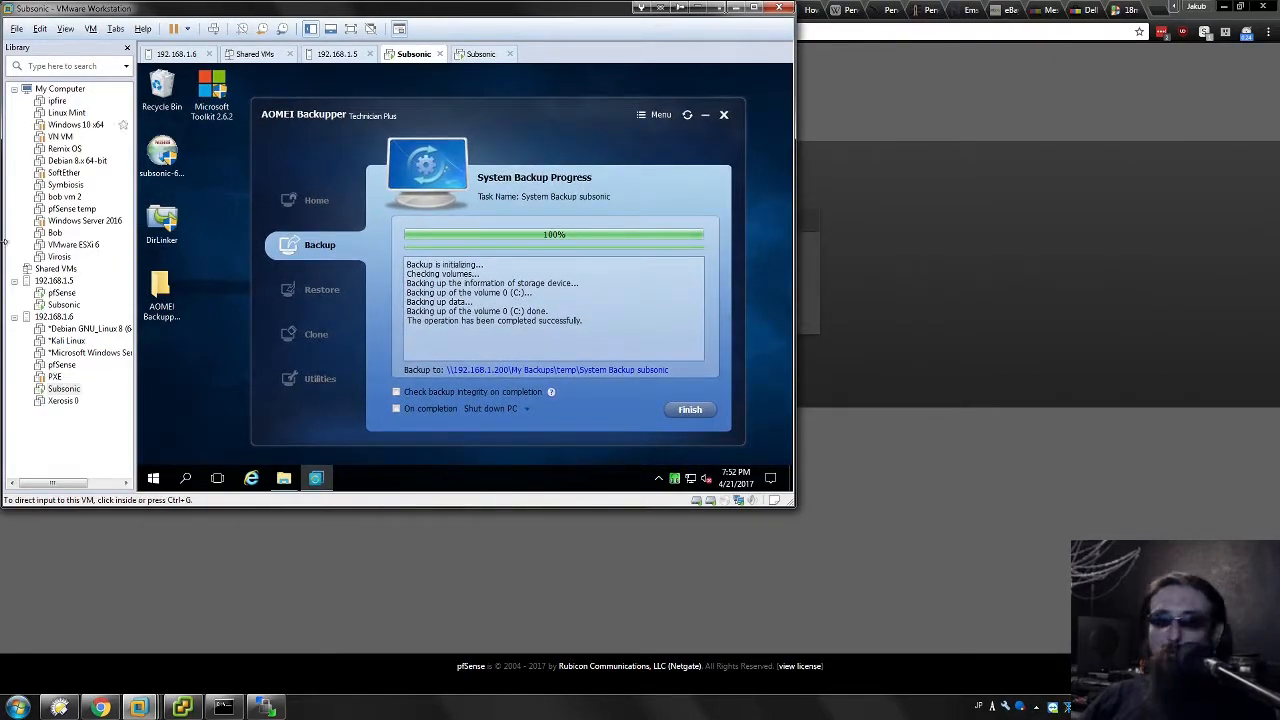
pyautogui.hotkey('ctrl', 'alt')
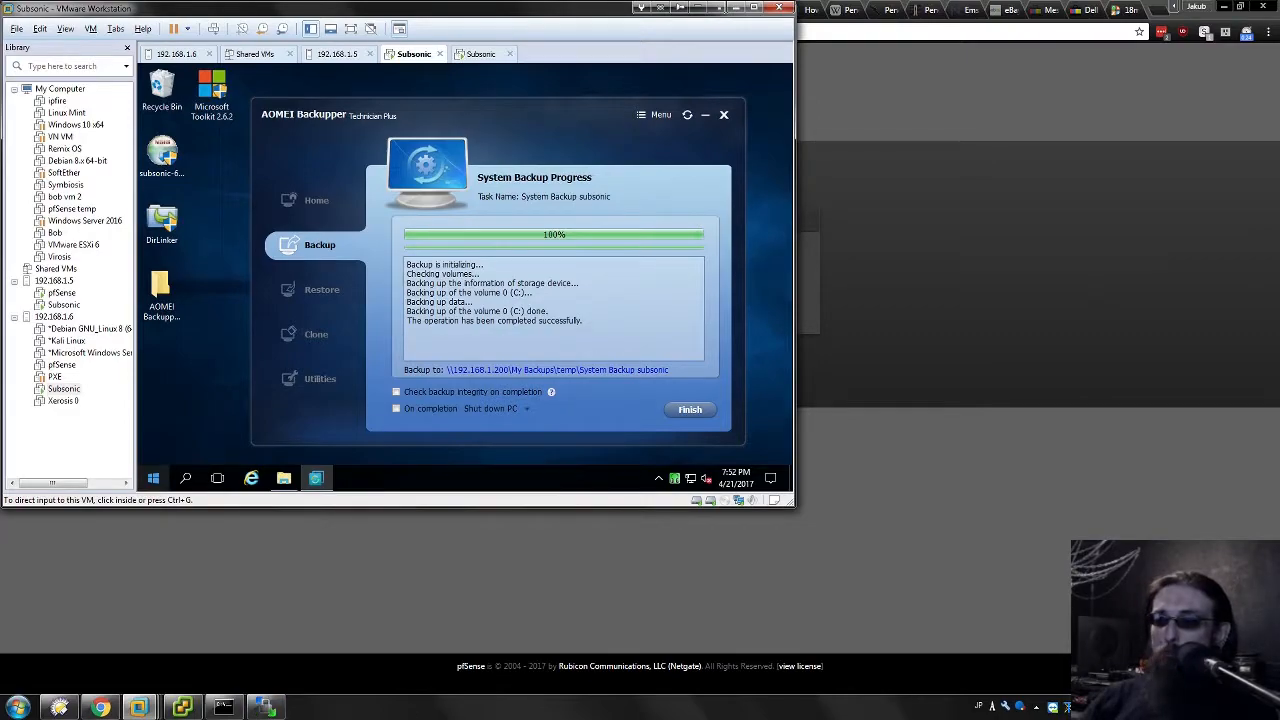
pyautogui.click(287, 99)
pyautogui.moveTo(286, 117)
pyautogui.mouseDown()
pyautogui.moveTo(284, 141)
pyautogui.moveTo(294, 109)
pyautogui.mouseUp()
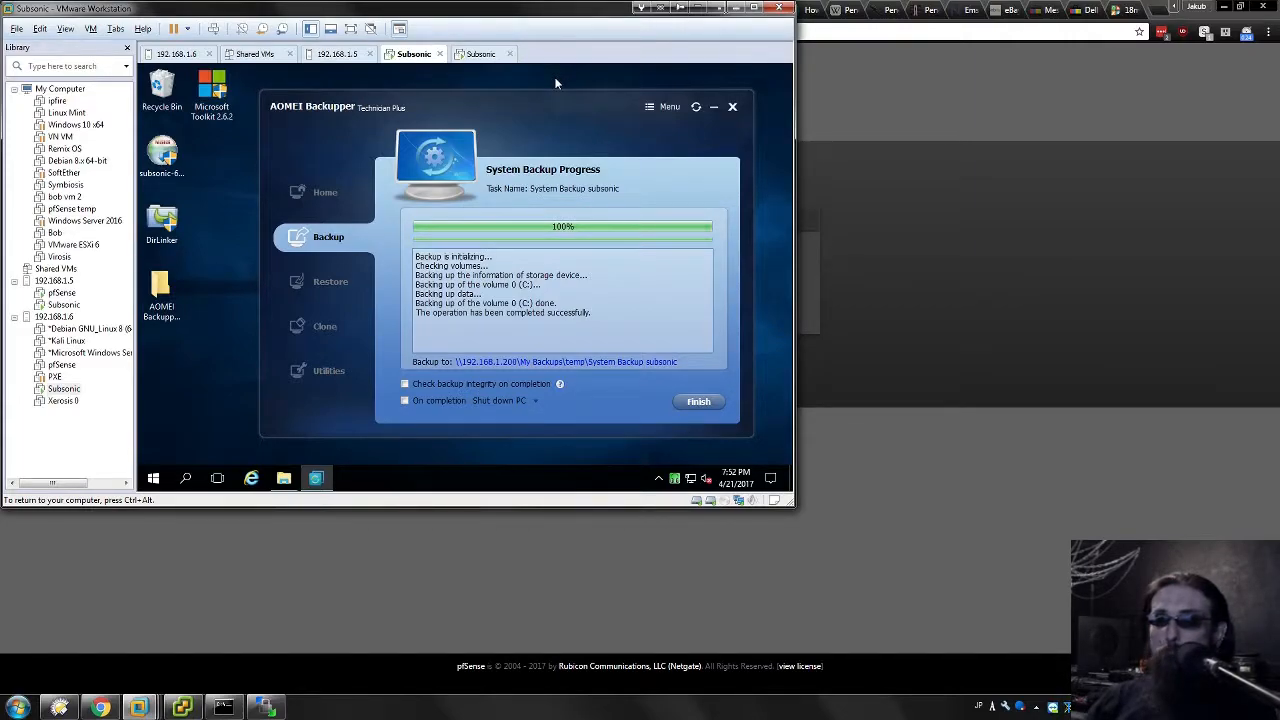
pyautogui.click(736, 107)
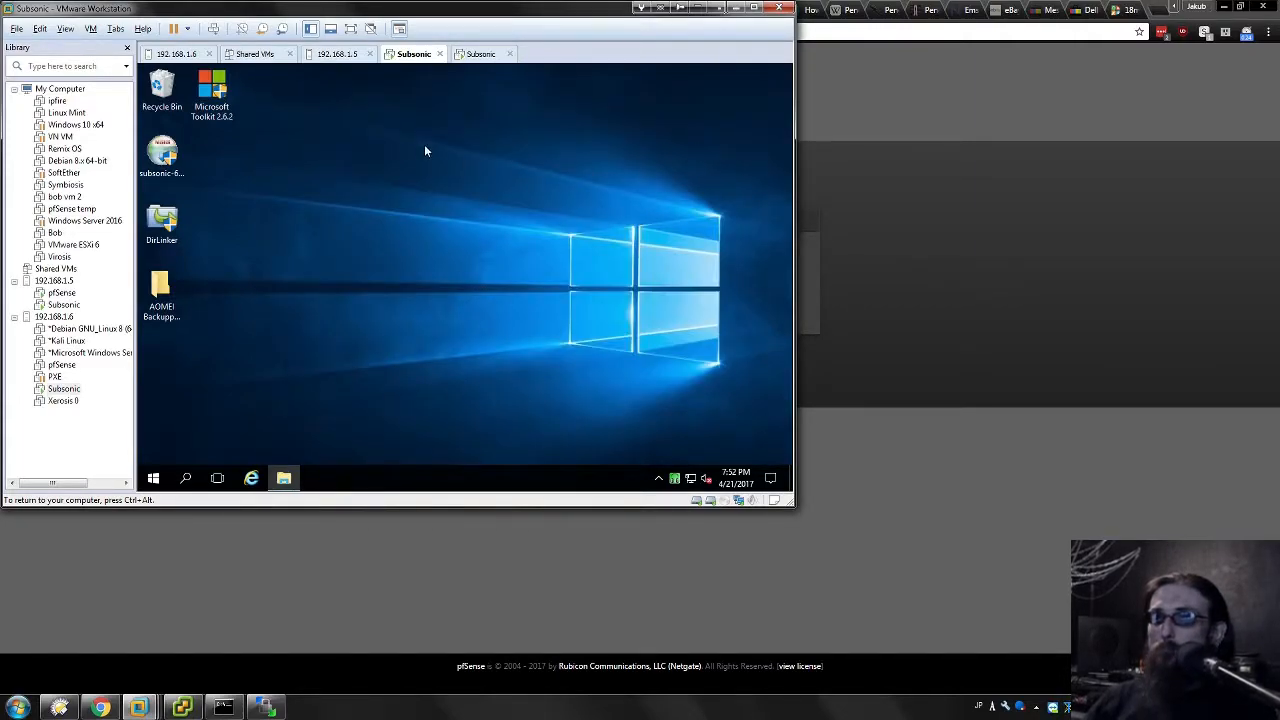
# Enter and confirm the built-in administrator account password on the newly installed Subsonic machine, and finish its setup
pyautogui.click(480, 54)
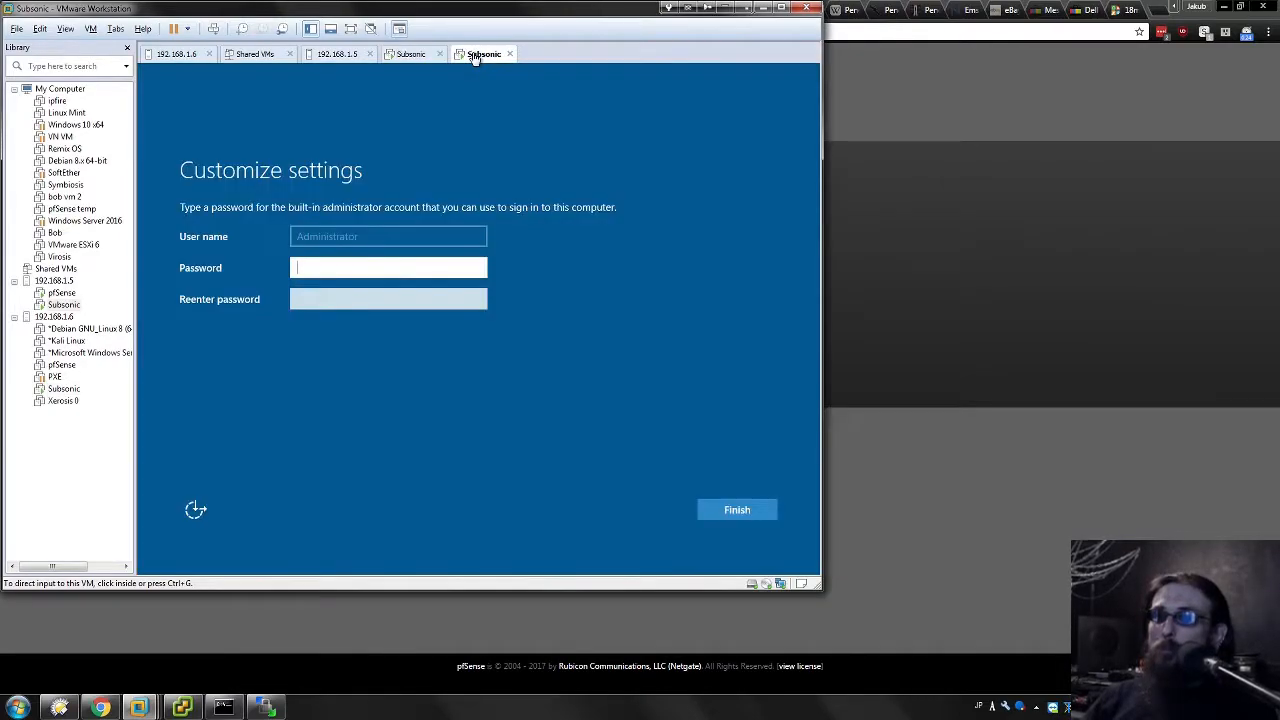
pyautogui.click(340, 270)
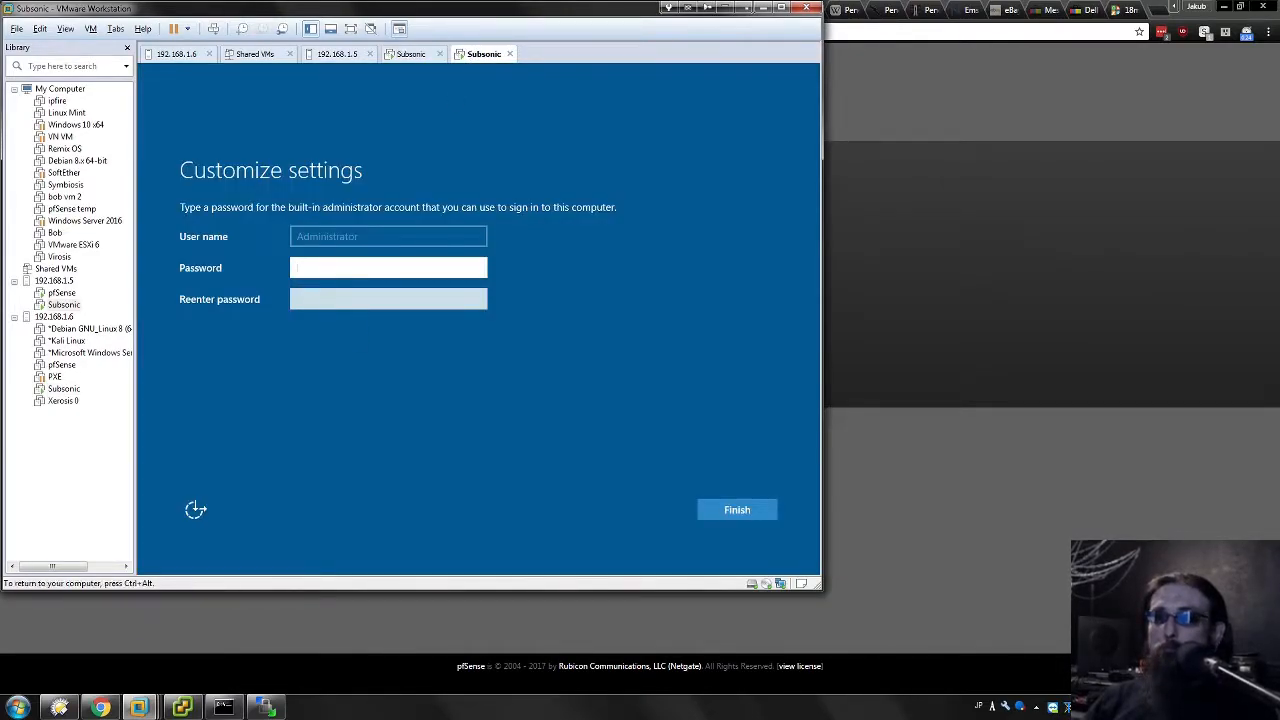
pyautogui.write('••')
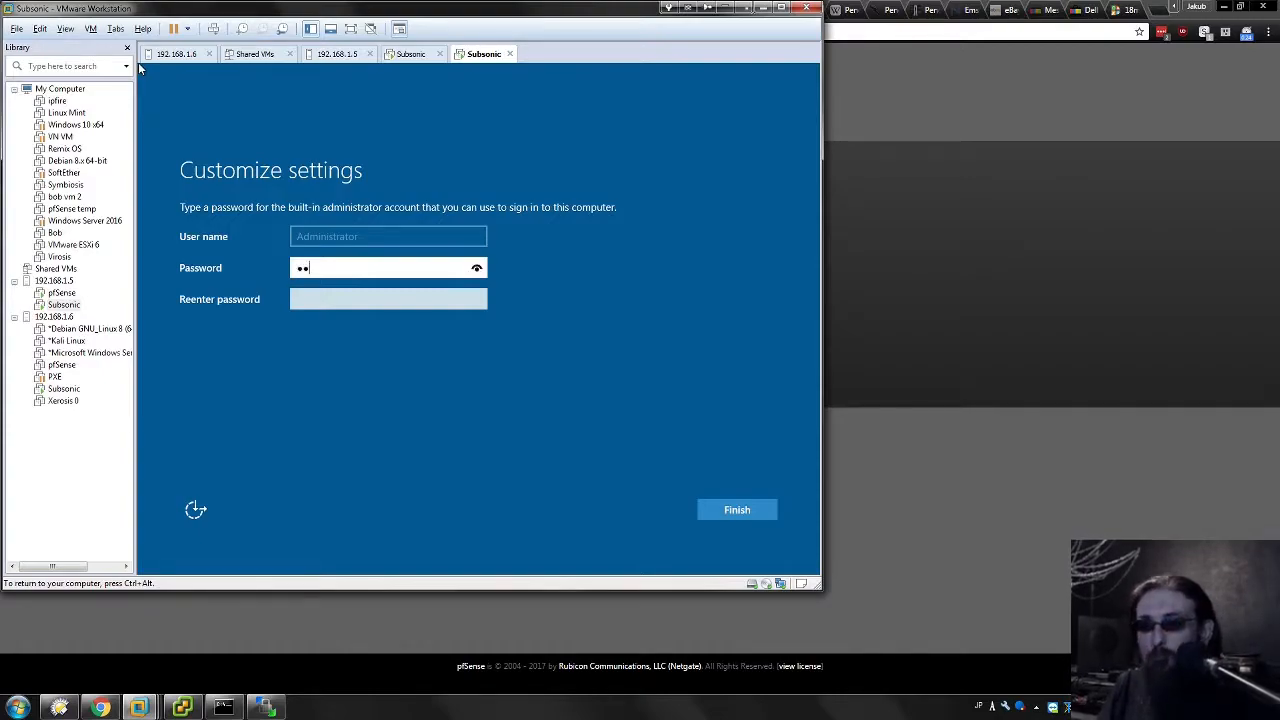
pyautogui.write('••••')
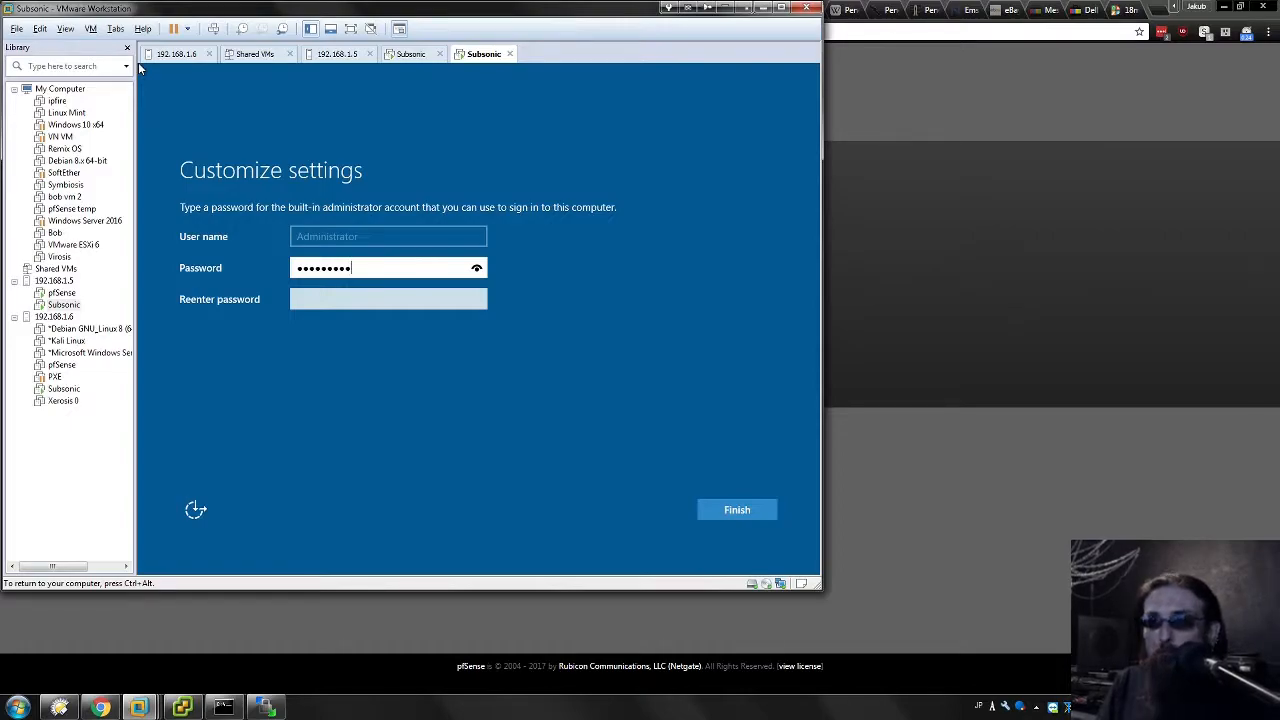
pyautogui.press('Tab')
pyautogui.write('•')
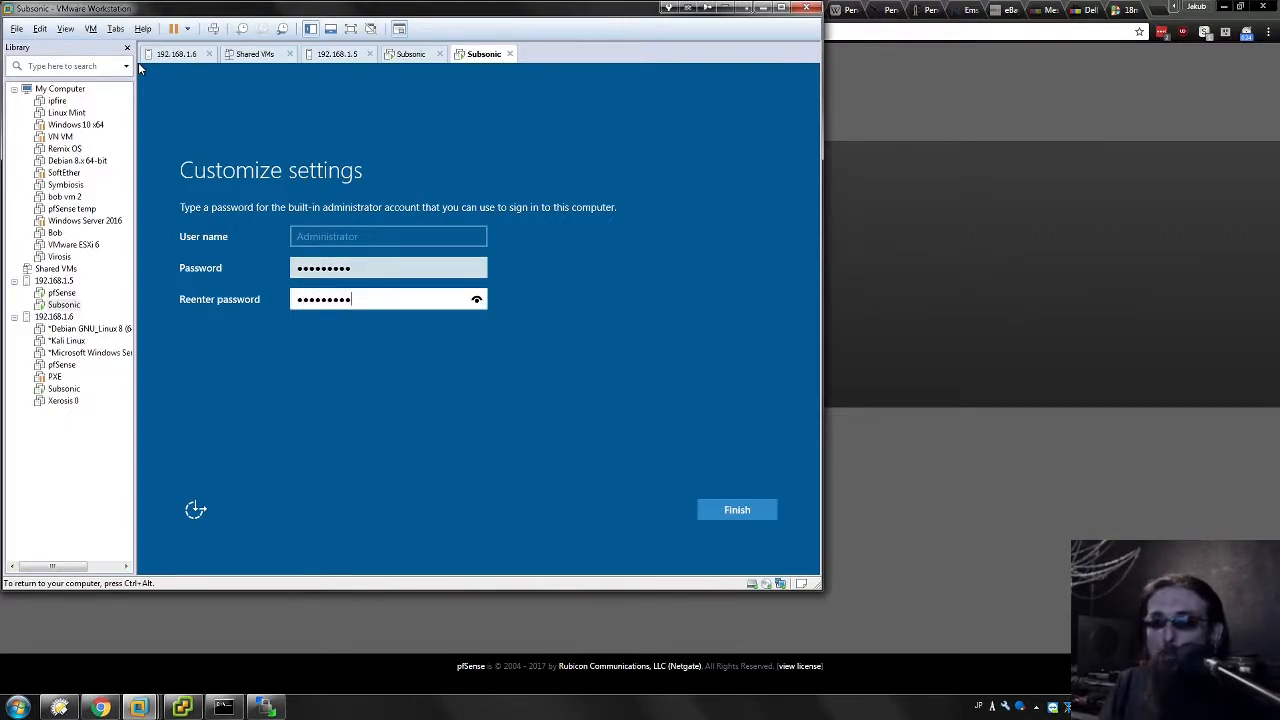
pyautogui.write('••••••••')
pyautogui.press('Return')
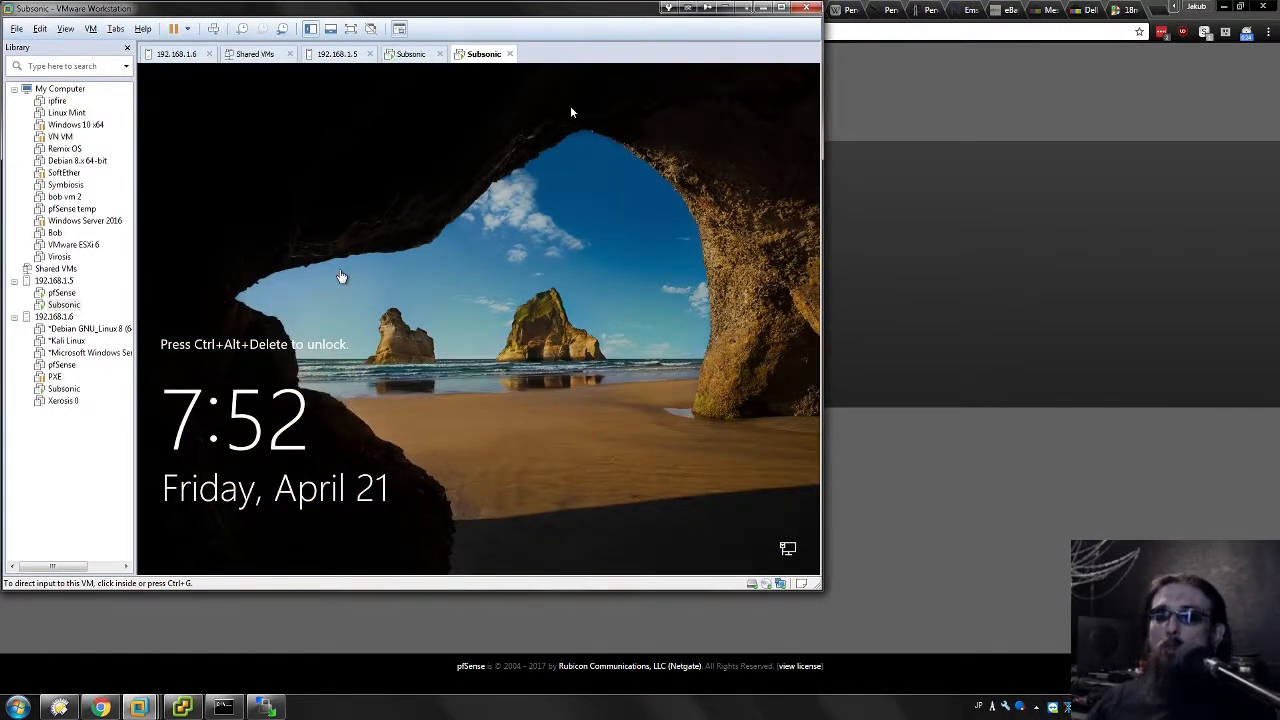
# Sign in to the new Subsonic machine with the Administrator account password and allow it to be discoverable on the network
pyautogui.click(213, 28)
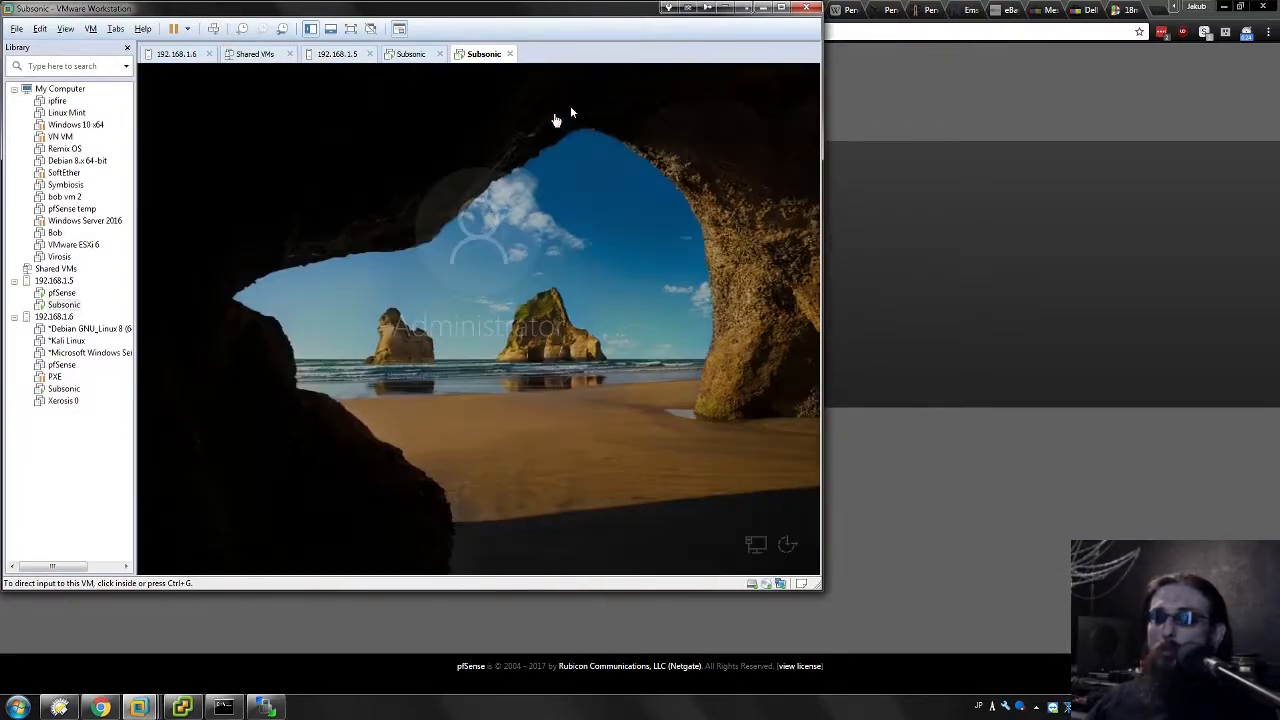
pyautogui.click(482, 378)
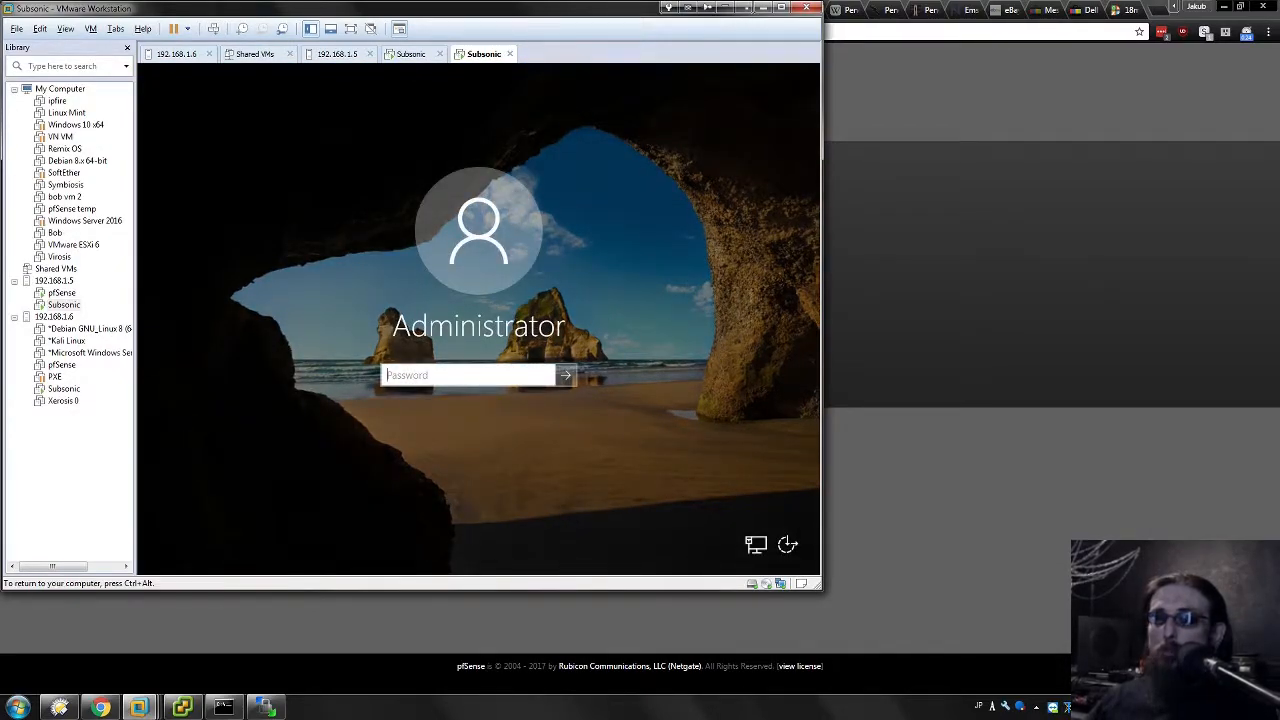
pyautogui.click(482, 377)
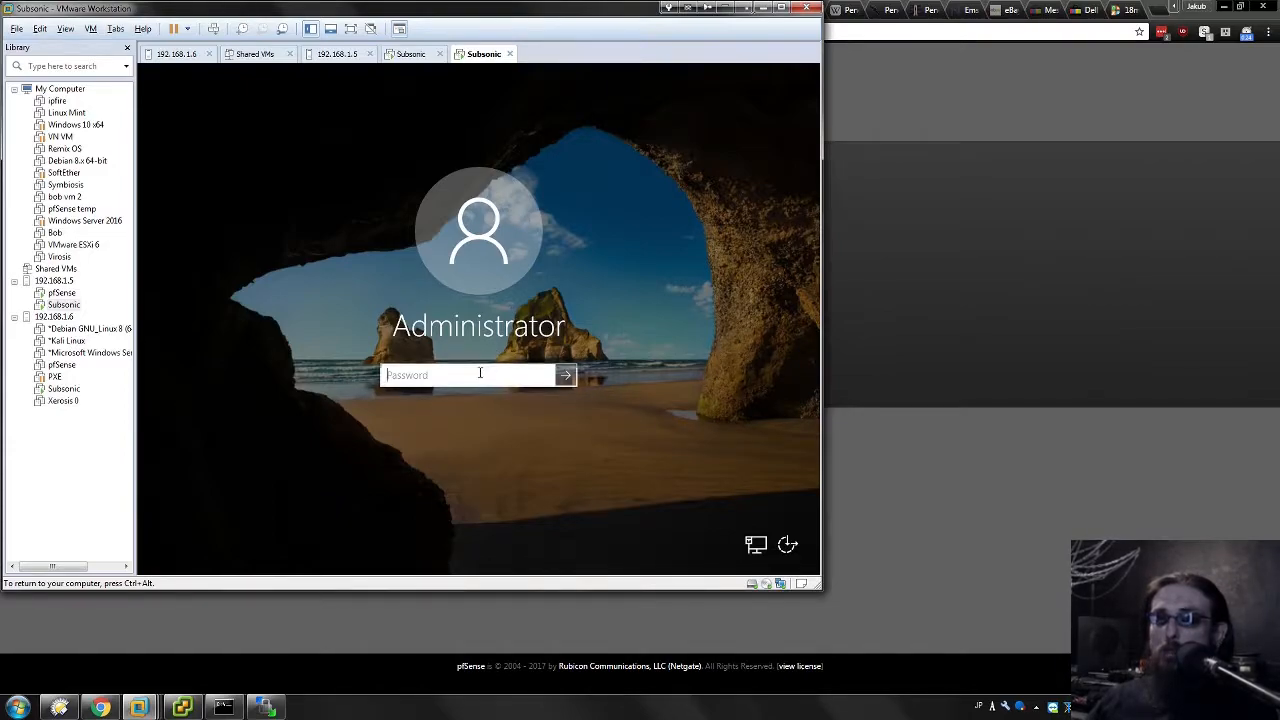
pyautogui.write('••')
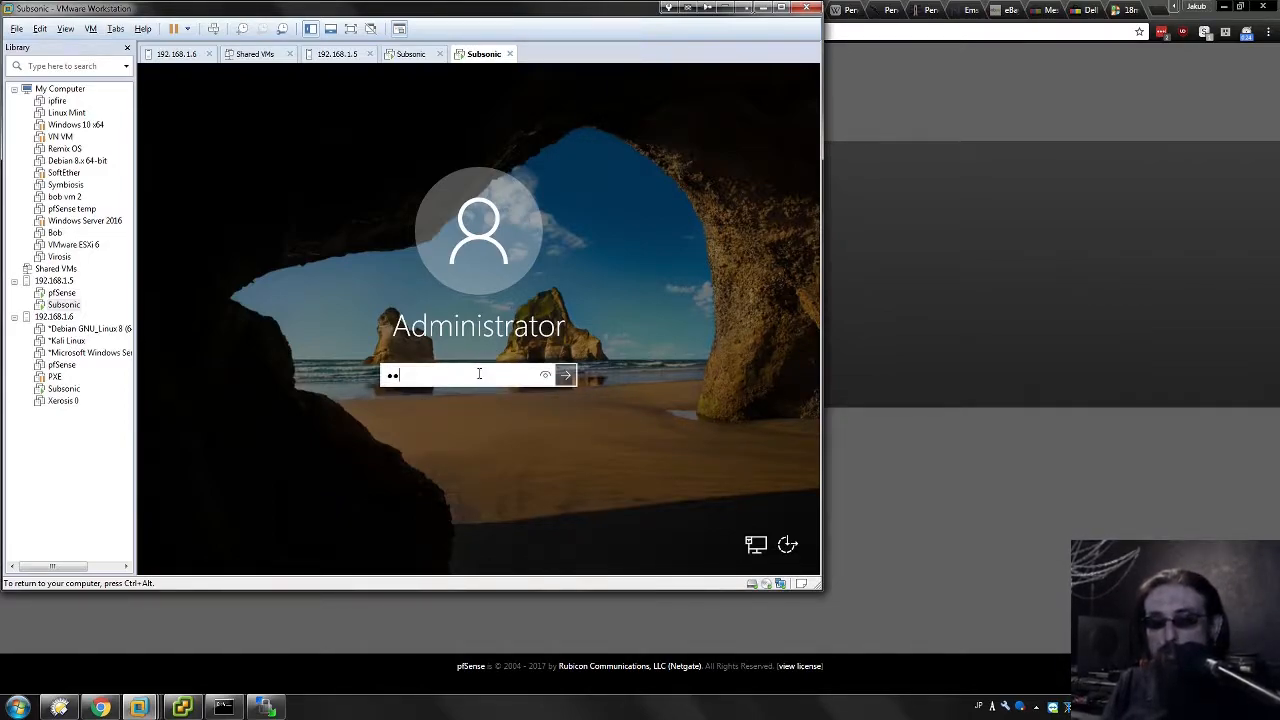
pyautogui.write('•••••••')
pyautogui.press('Return')
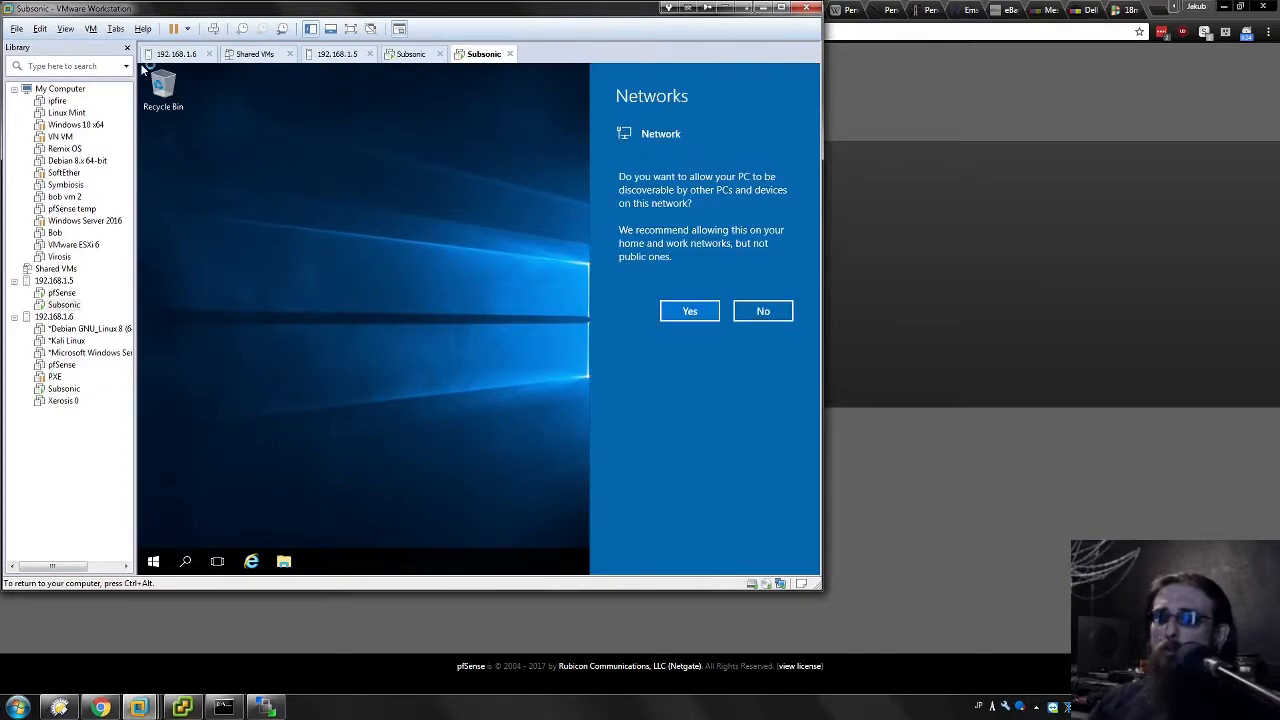
pyautogui.click(692, 314)
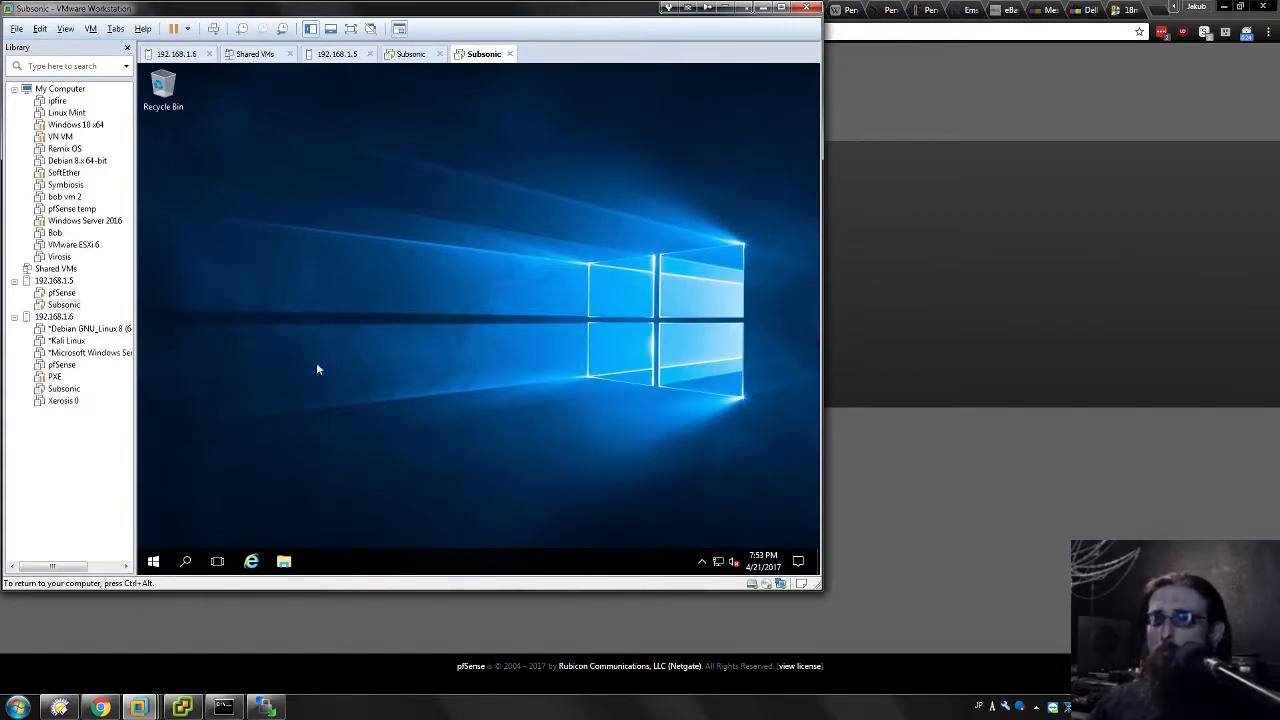
# Start AOMEI Backupper on the host computer and open its AOMEI PXE Boot Tool
pyautogui.hotkey('ctrl', 'alt')
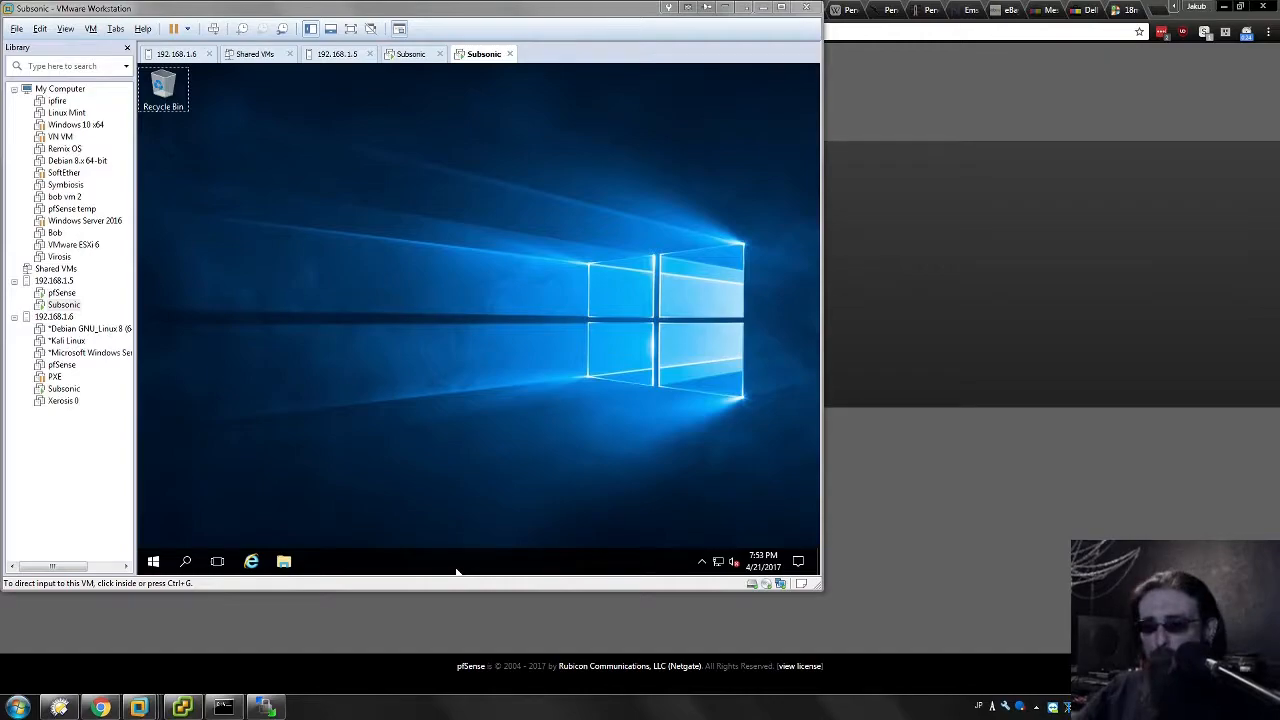
pyautogui.press('super')
pyautogui.write('aom')
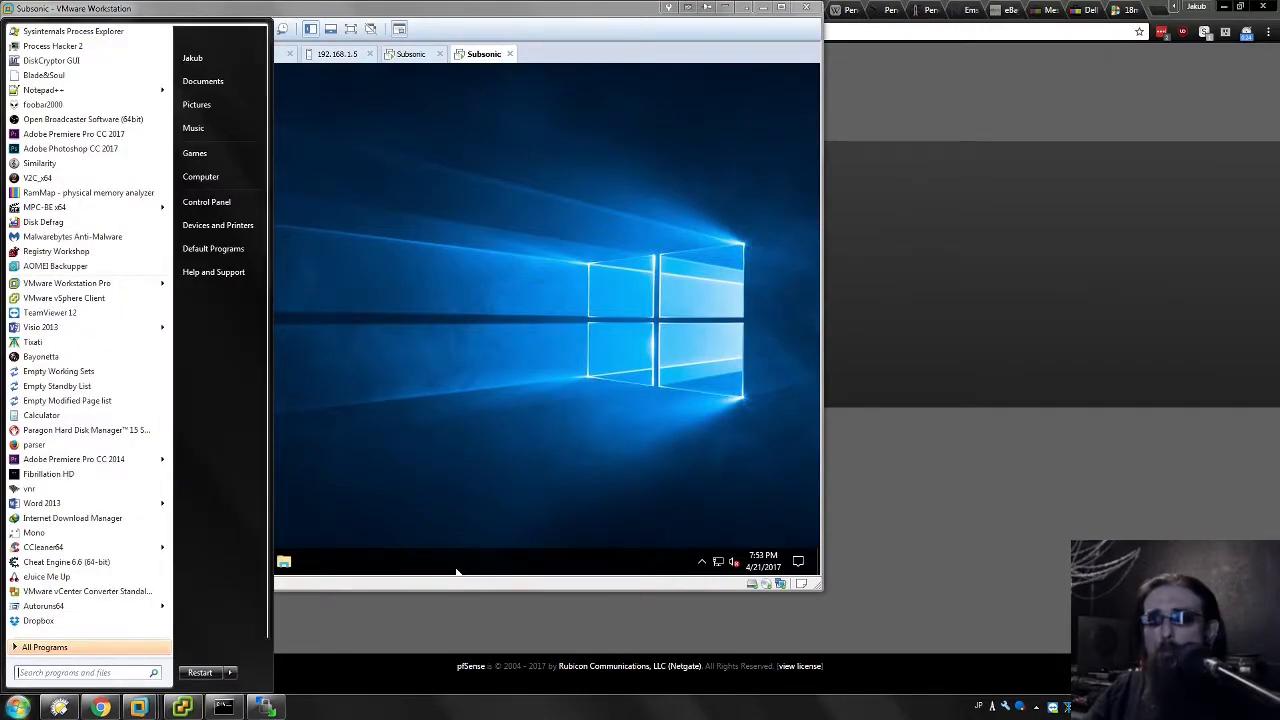
pyautogui.press('Return')
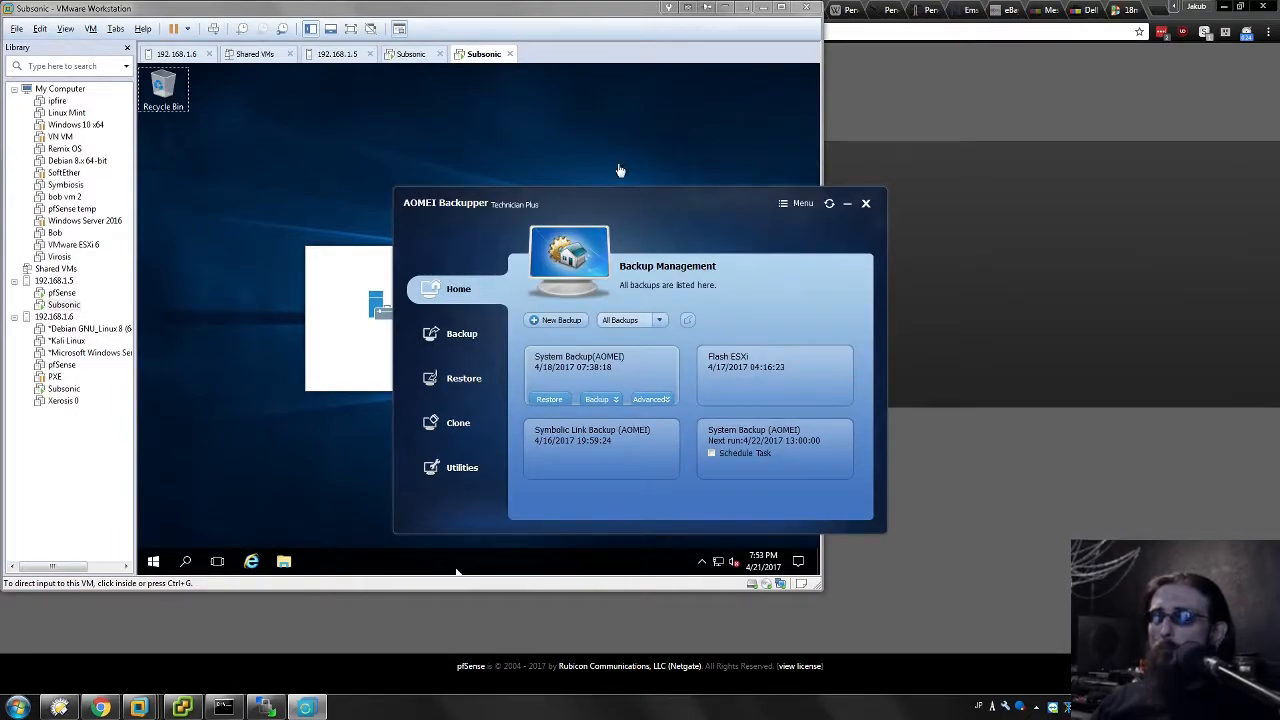
pyautogui.moveTo(605, 208); pyautogui.dragTo(632, 145)
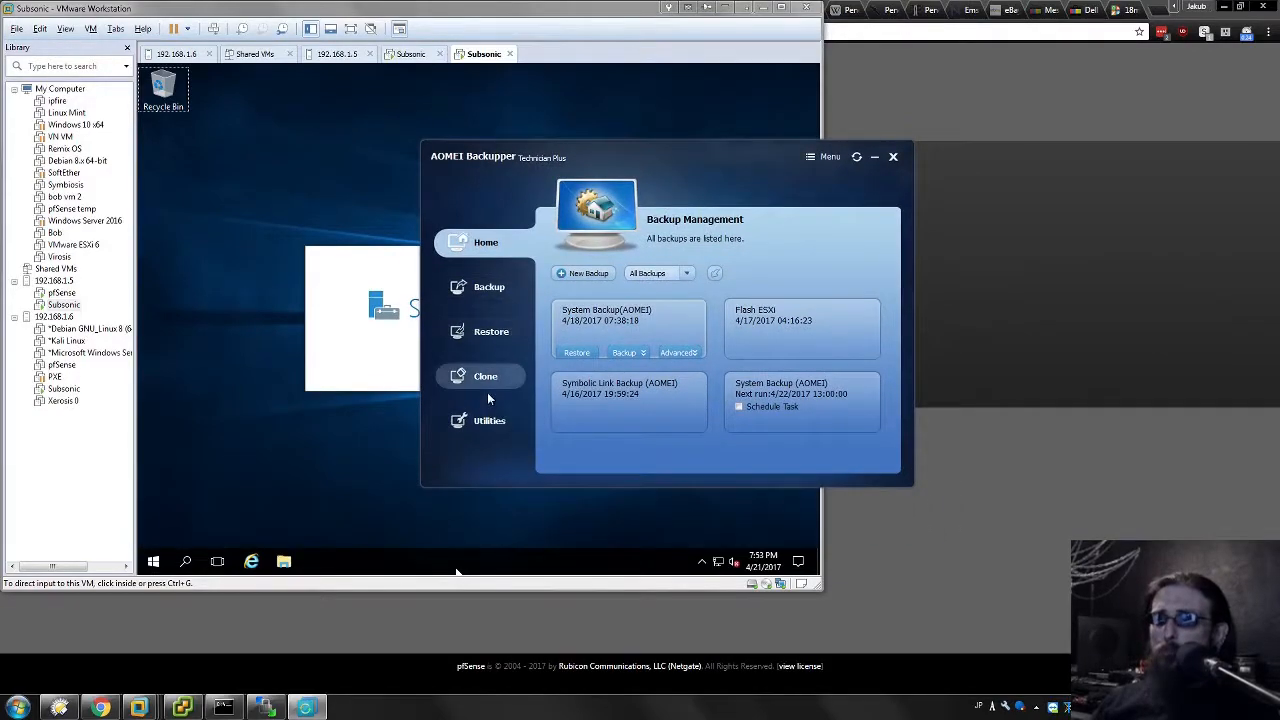
pyautogui.click(481, 423)
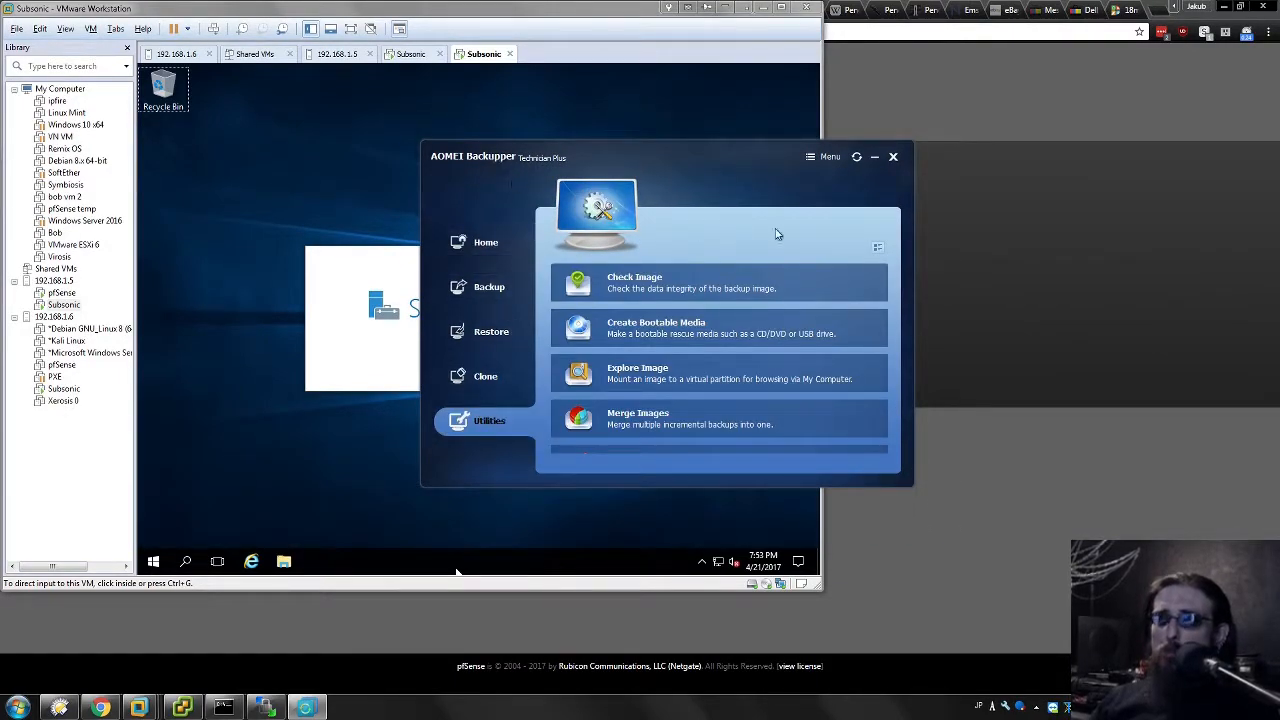
pyautogui.scroll(-2, 702, 386)
pyautogui.scroll(-2, 705, 390)
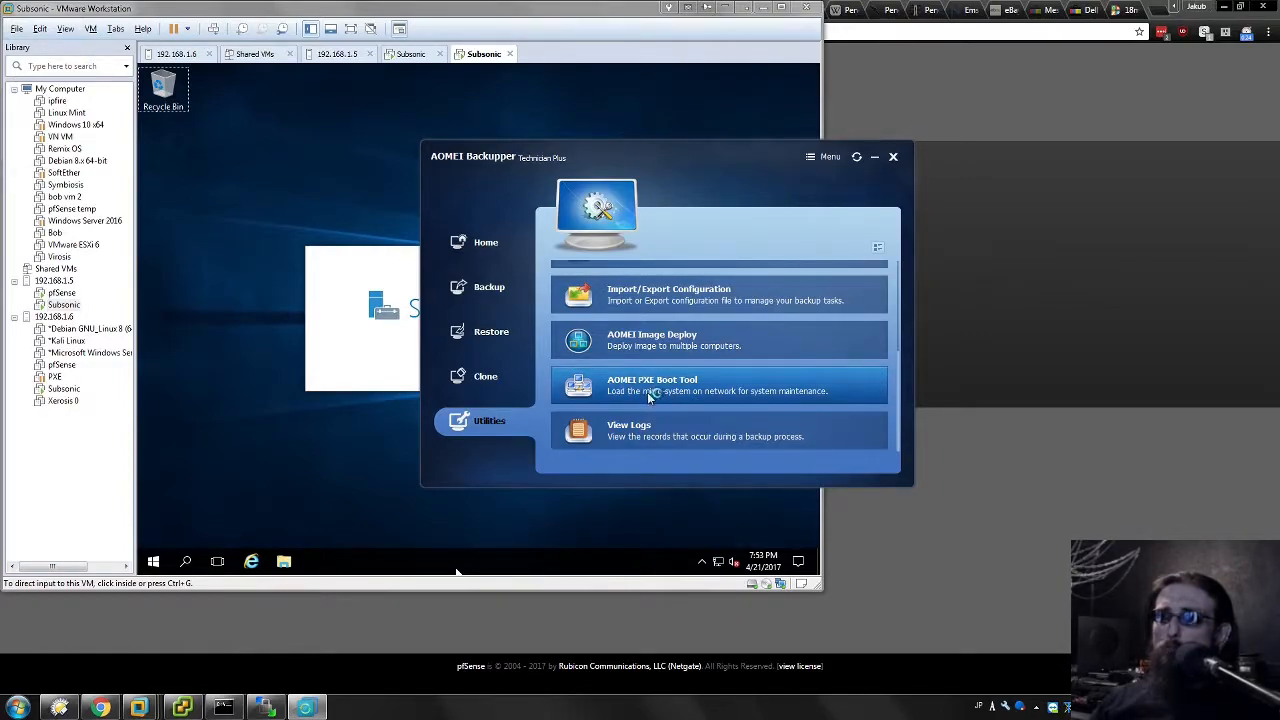
pyautogui.click(716, 396)
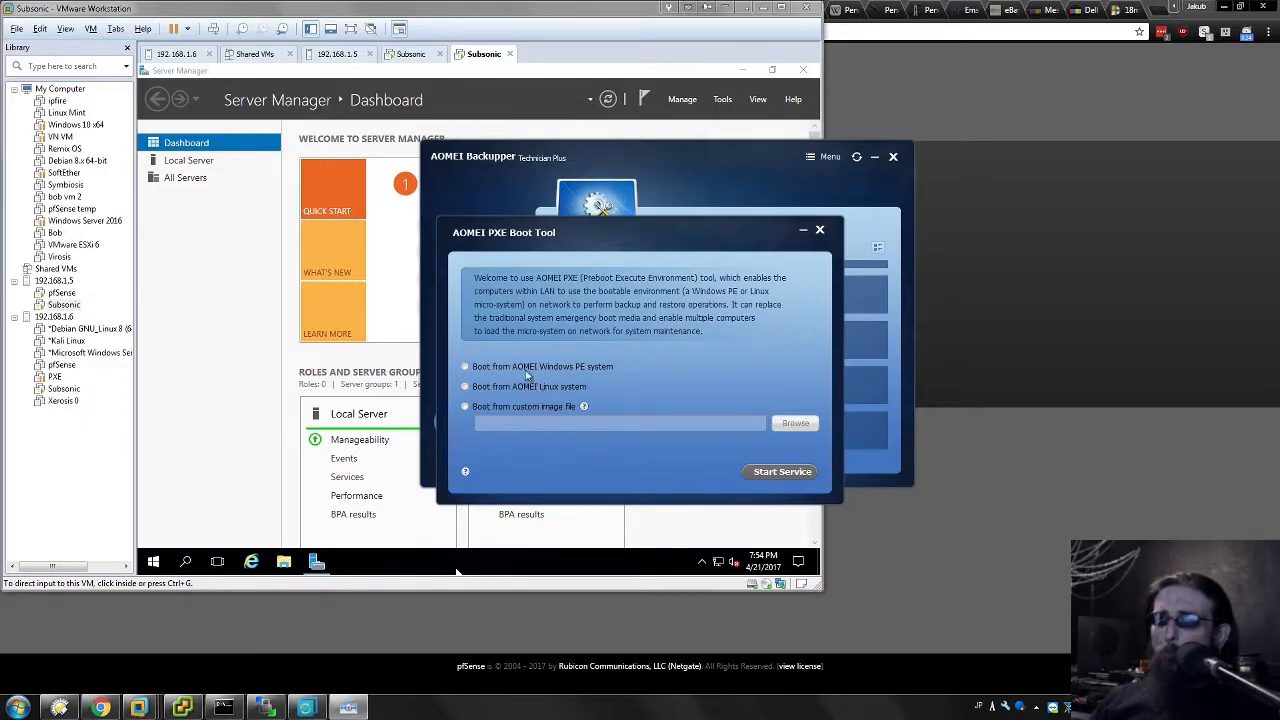
# Set the PXE tool to boot from the custom image ampe.iso in the WinPE AOMEI folder of #ISO Collection on drive T
pyautogui.click(466, 406)
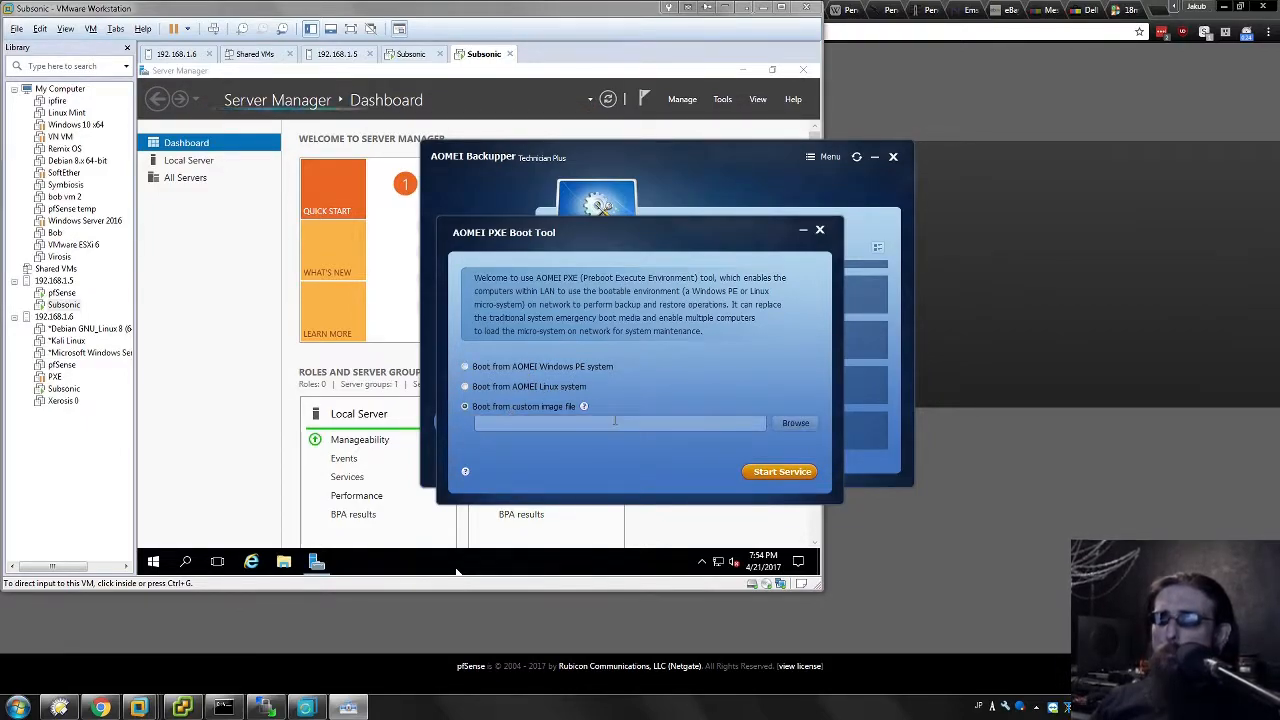
pyautogui.click(796, 423)
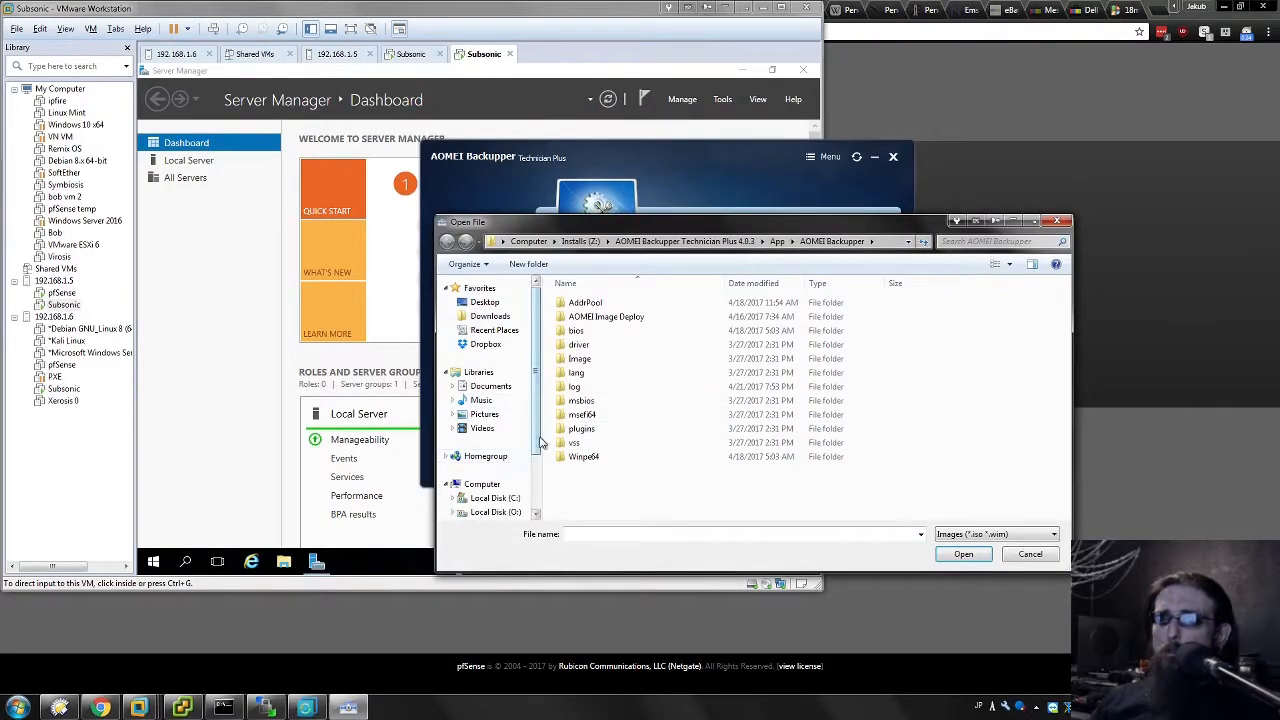
pyautogui.scroll(-2, 540, 440)
pyautogui.click(495, 450)
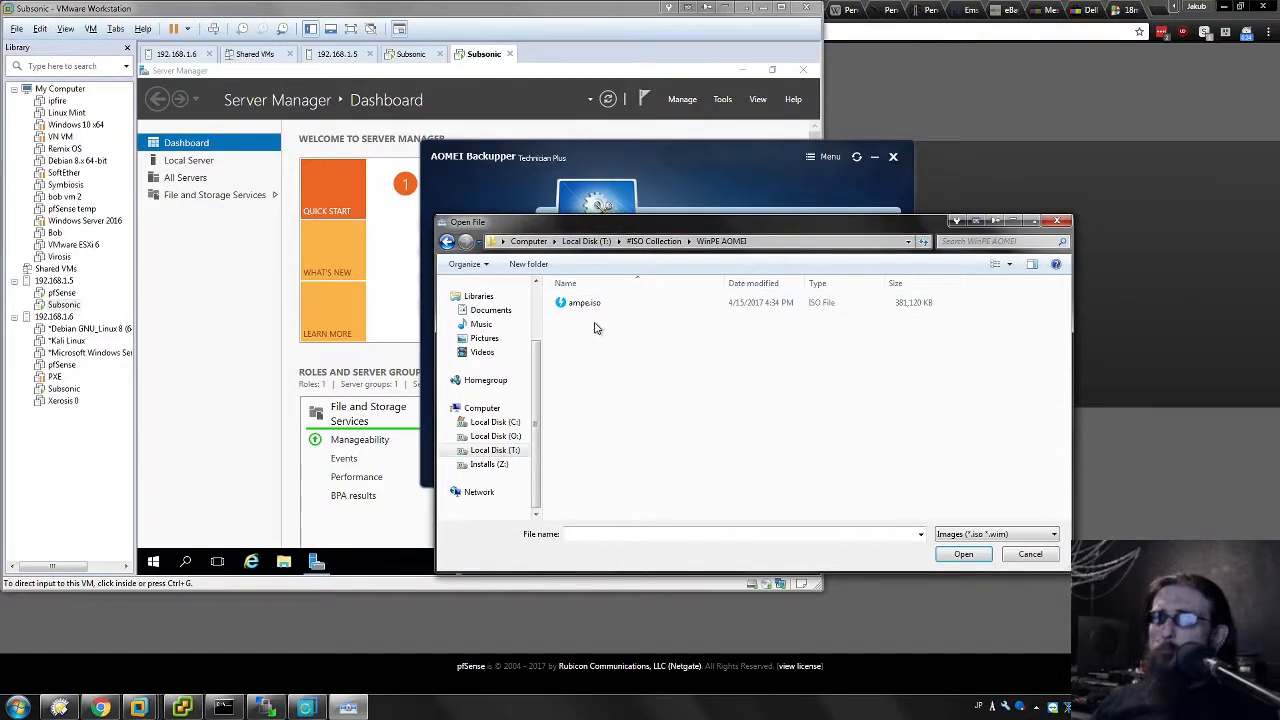
pyautogui.click(589, 303)
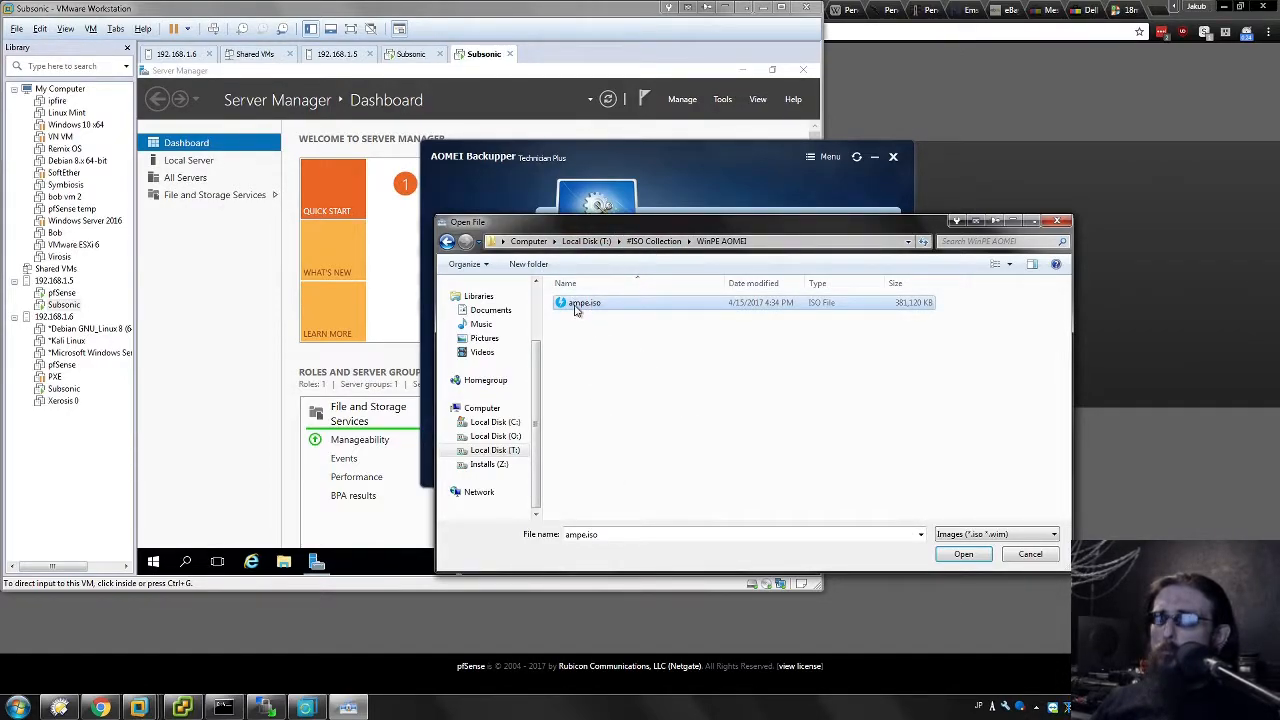
pyautogui.click(962, 554)
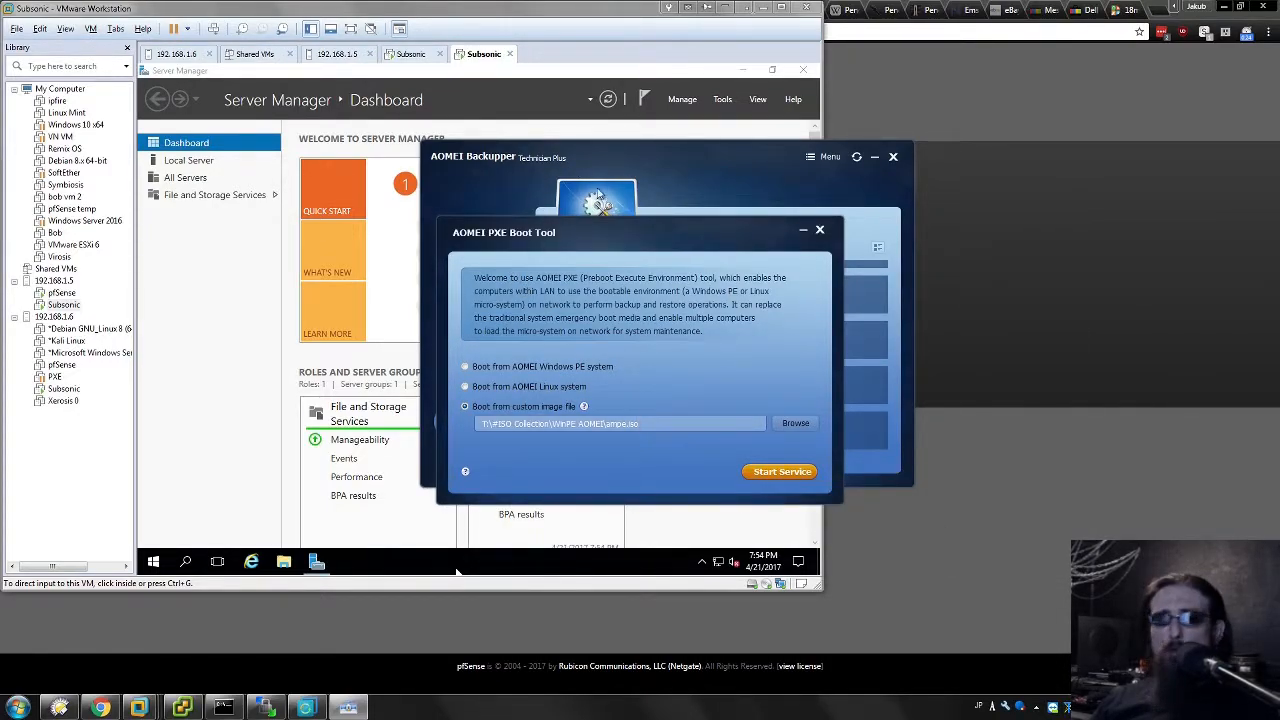
# Start the PXE boot service and move its window clear of the virtual machine display
pyautogui.click(790, 475)
pyautogui.click(700, 371)
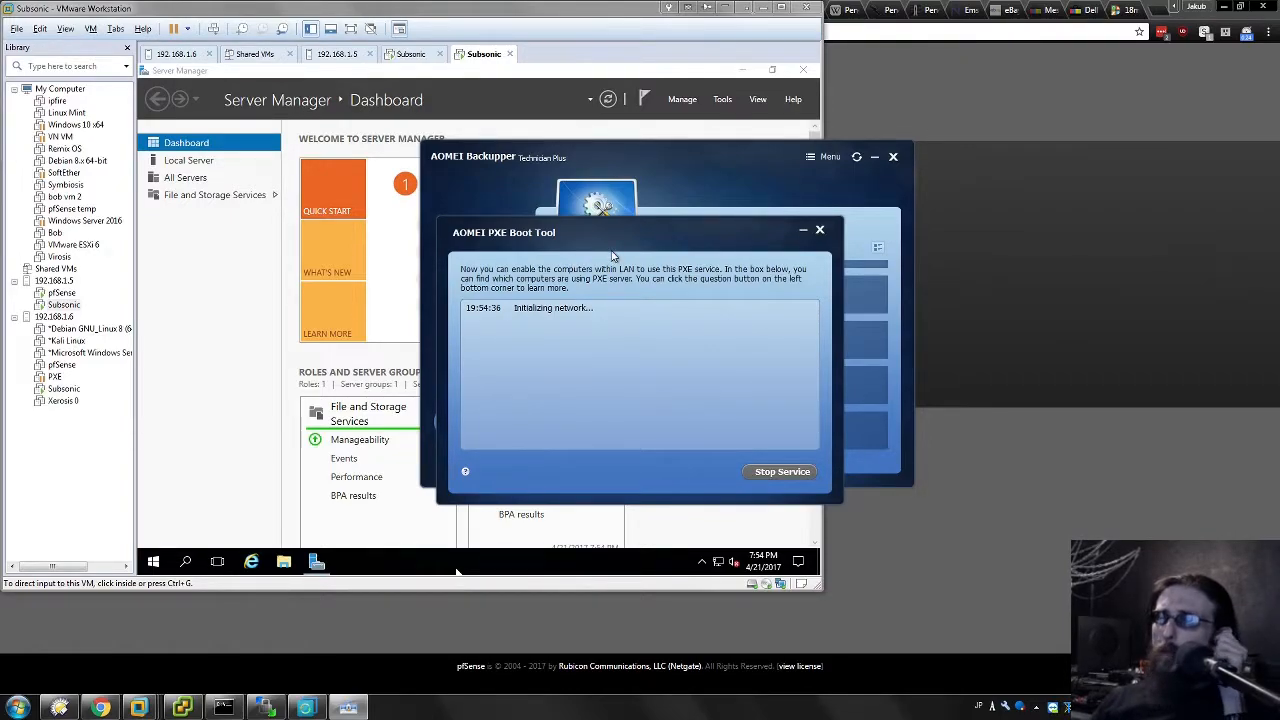
pyautogui.moveTo(597, 248); pyautogui.dragTo(767, 285)
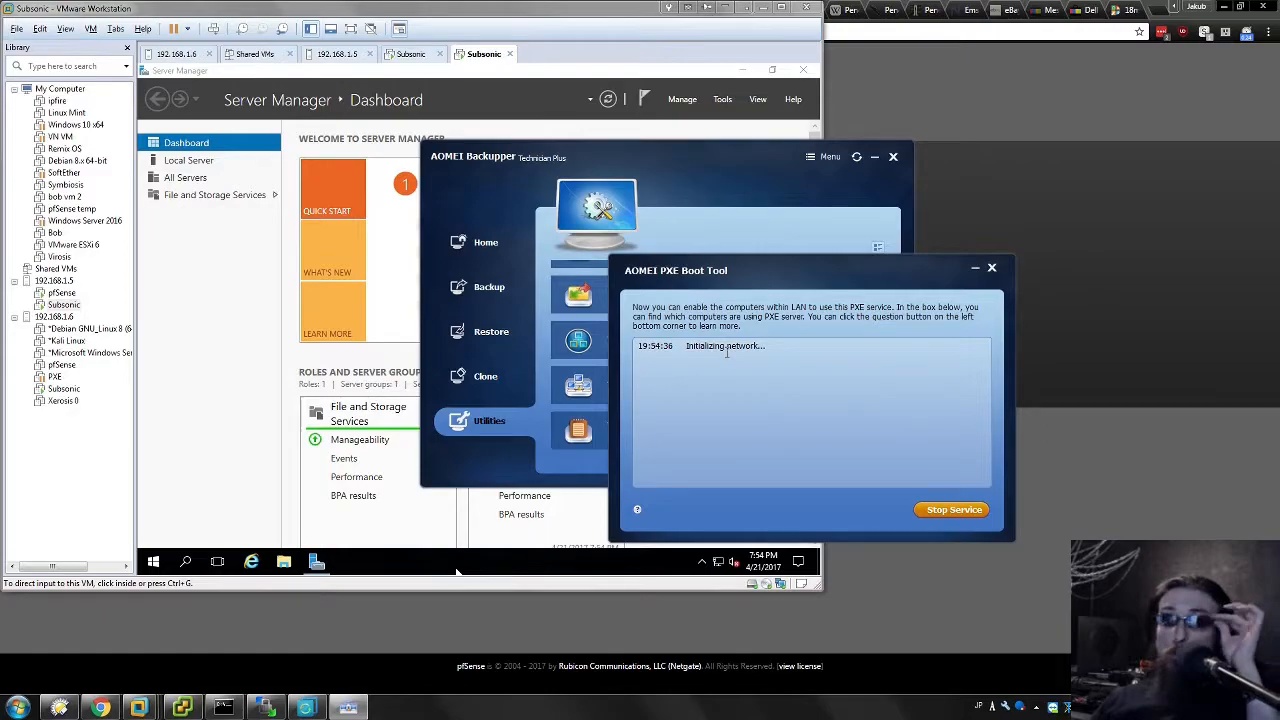
pyautogui.moveTo(706, 313); pyautogui.dragTo(868, 362)
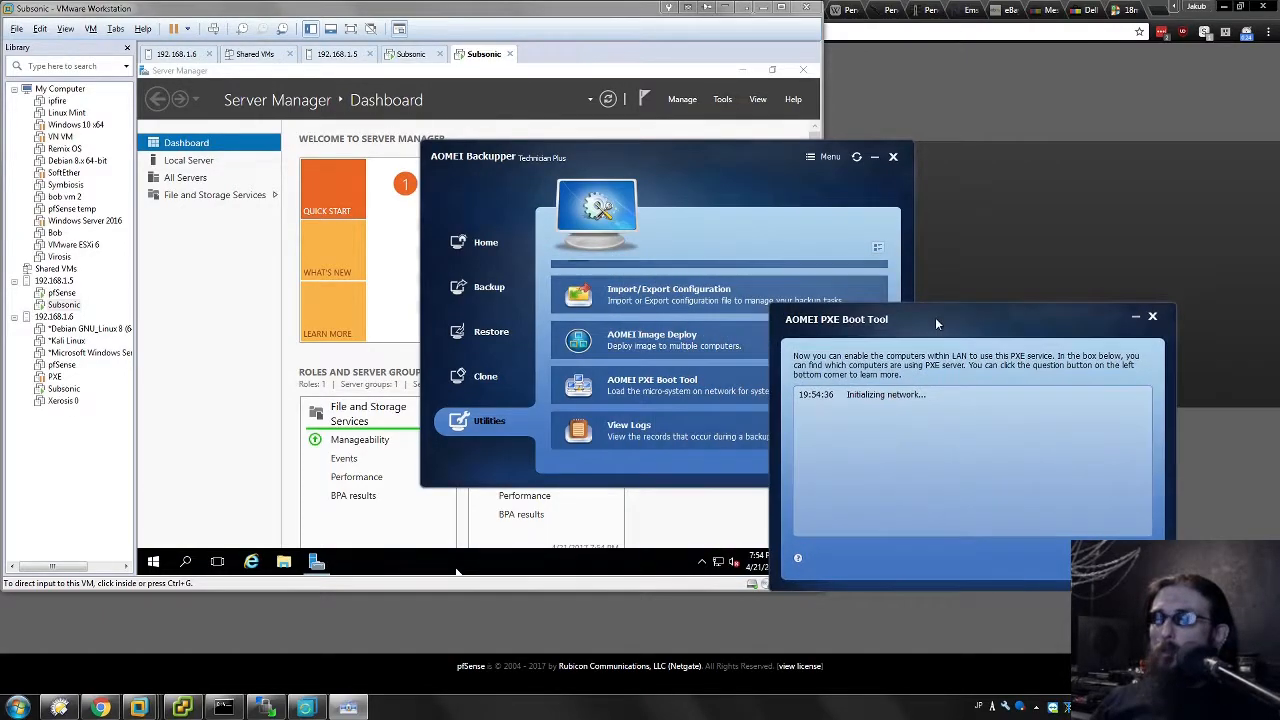
# Reset the newly installed Subsonic virtual machine
pyautogui.click(303, 255)
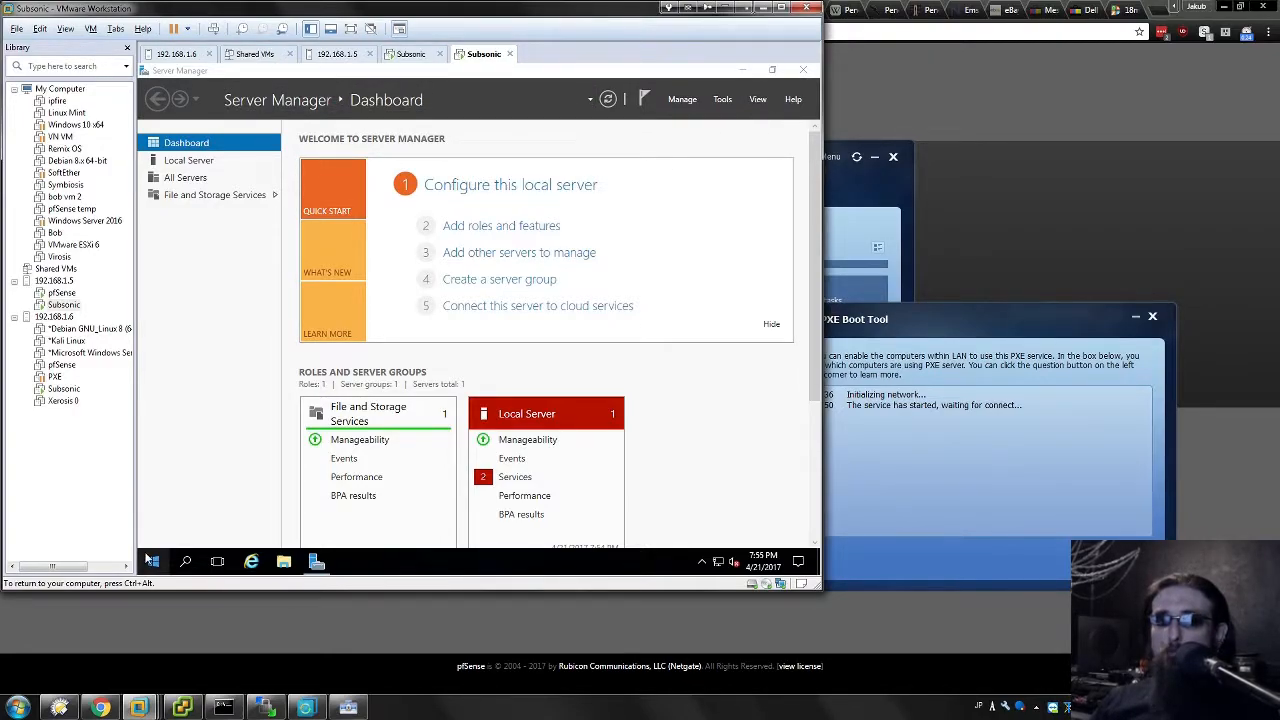
pyautogui.click(150, 561)
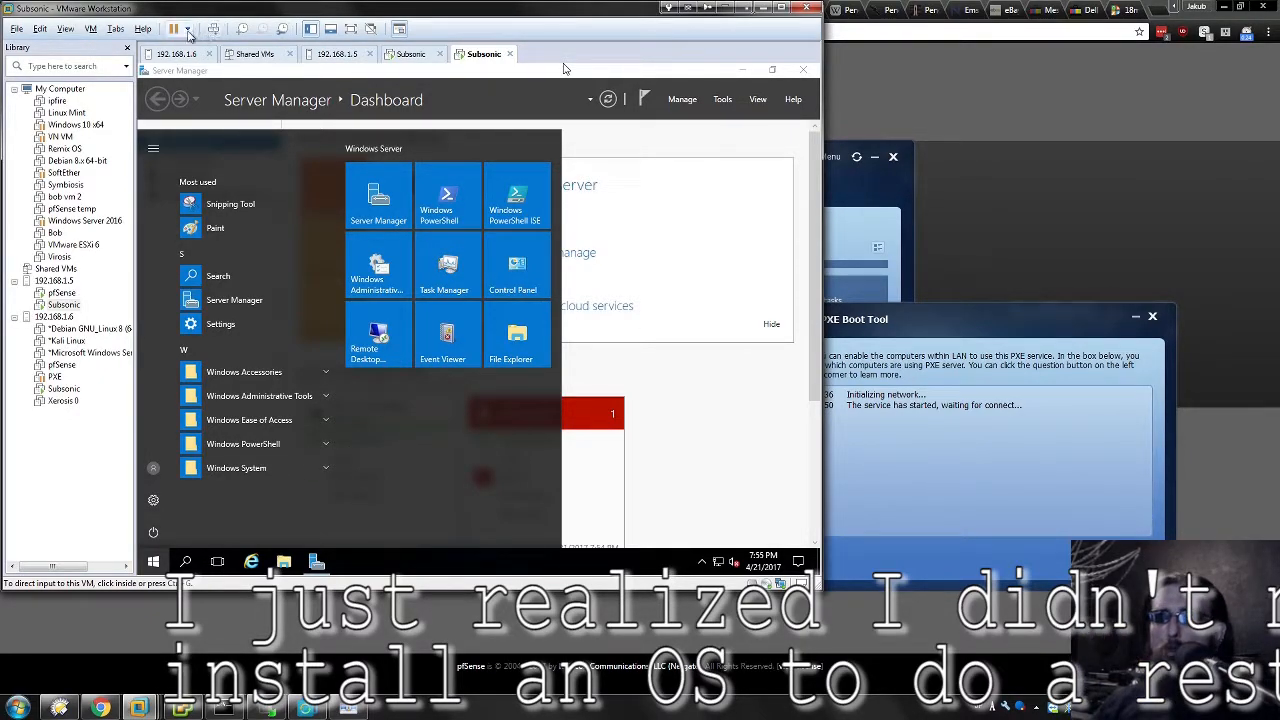
pyautogui.click(186, 29)
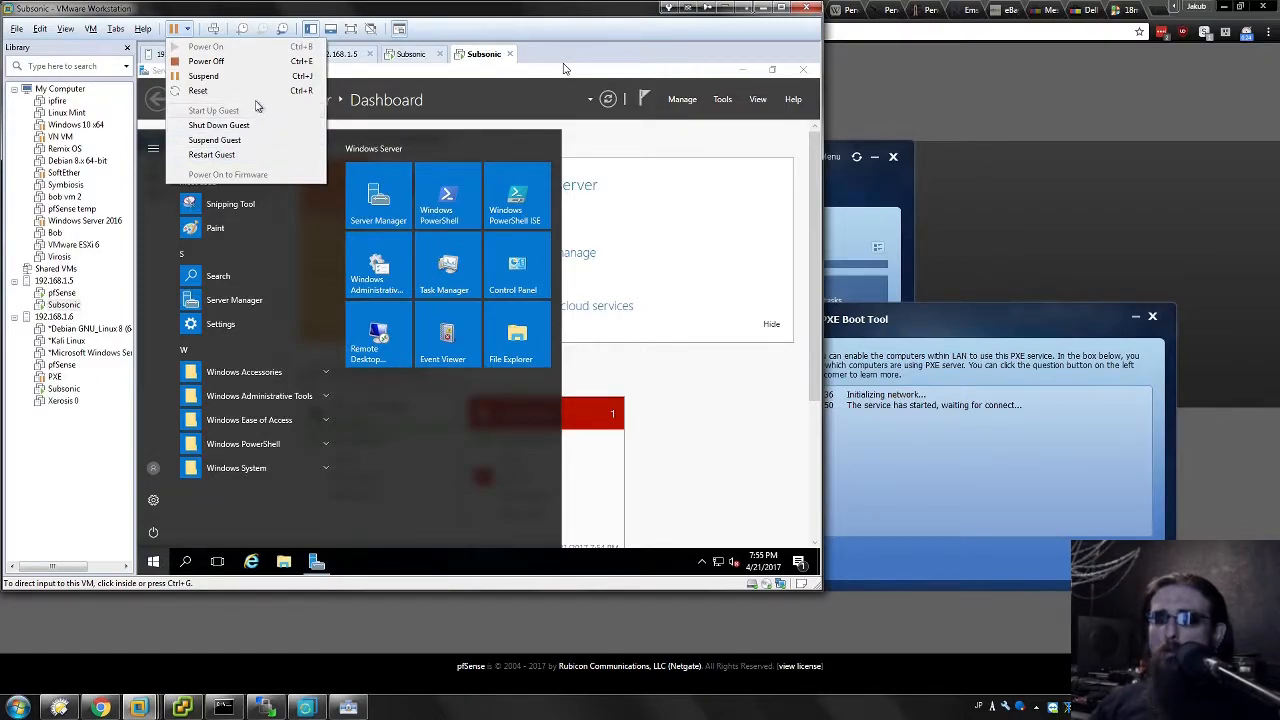
pyautogui.click(227, 93)
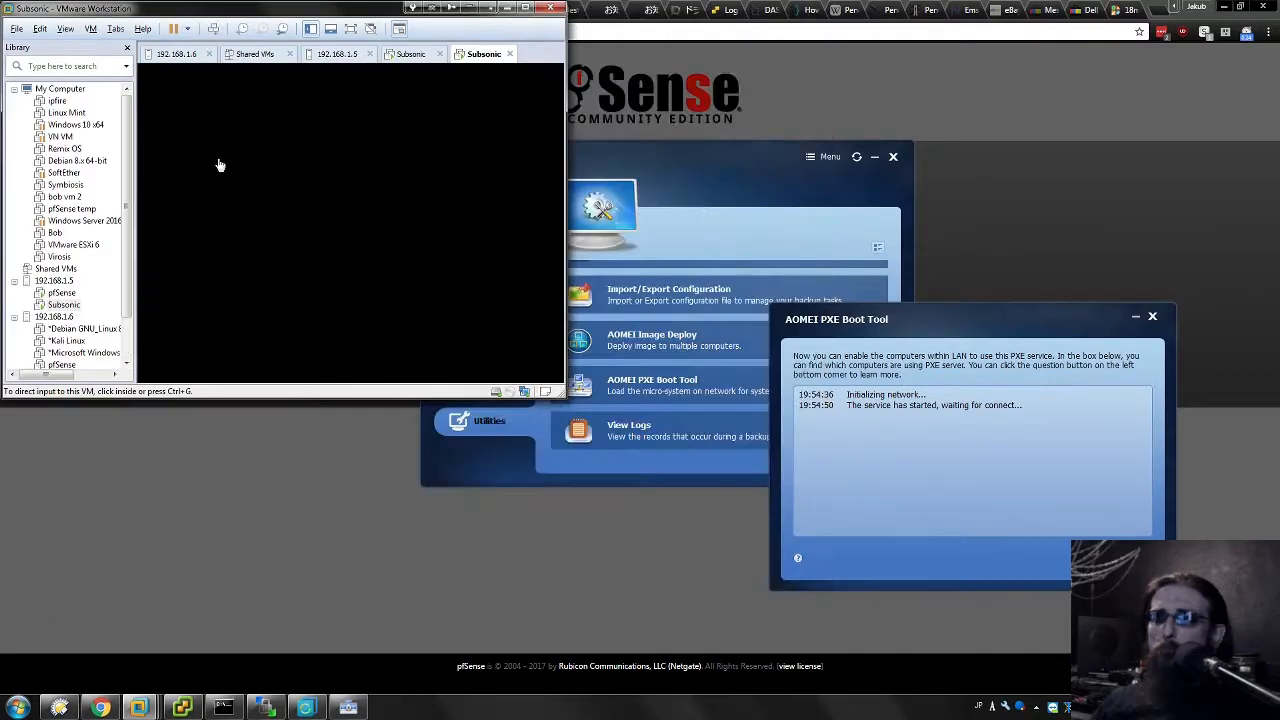
# Interrupt the Subsonic machine's startup with the boot menu and boot it over the network from Intel E1000e
pyautogui.click(217, 163)
pyautogui.press('Escape')
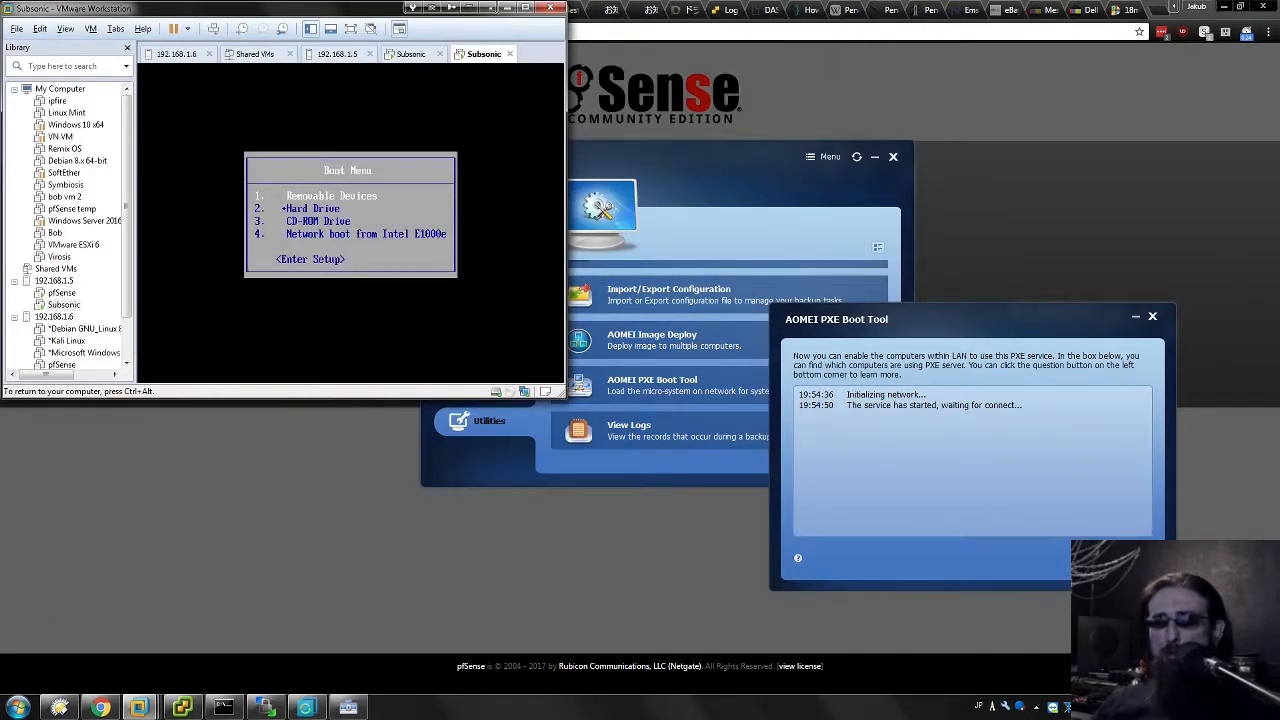
pyautogui.press('Down')
pyautogui.press('Down')
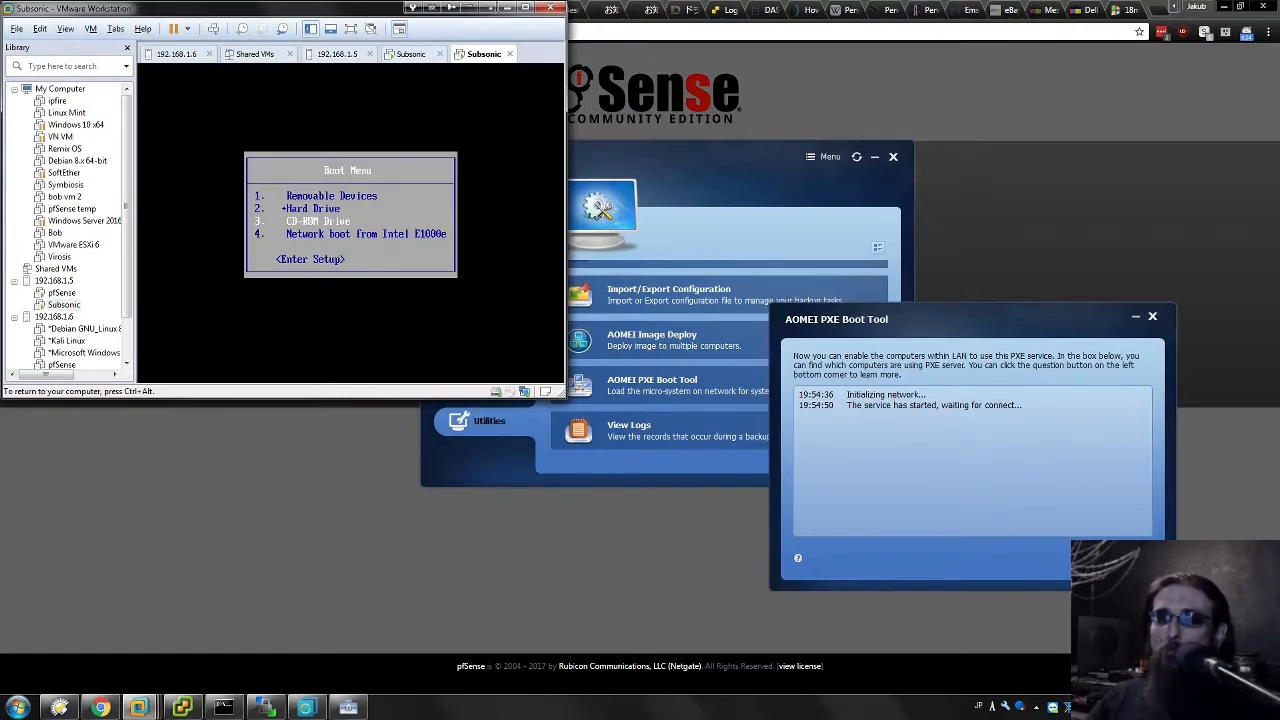
pyautogui.press('Down')
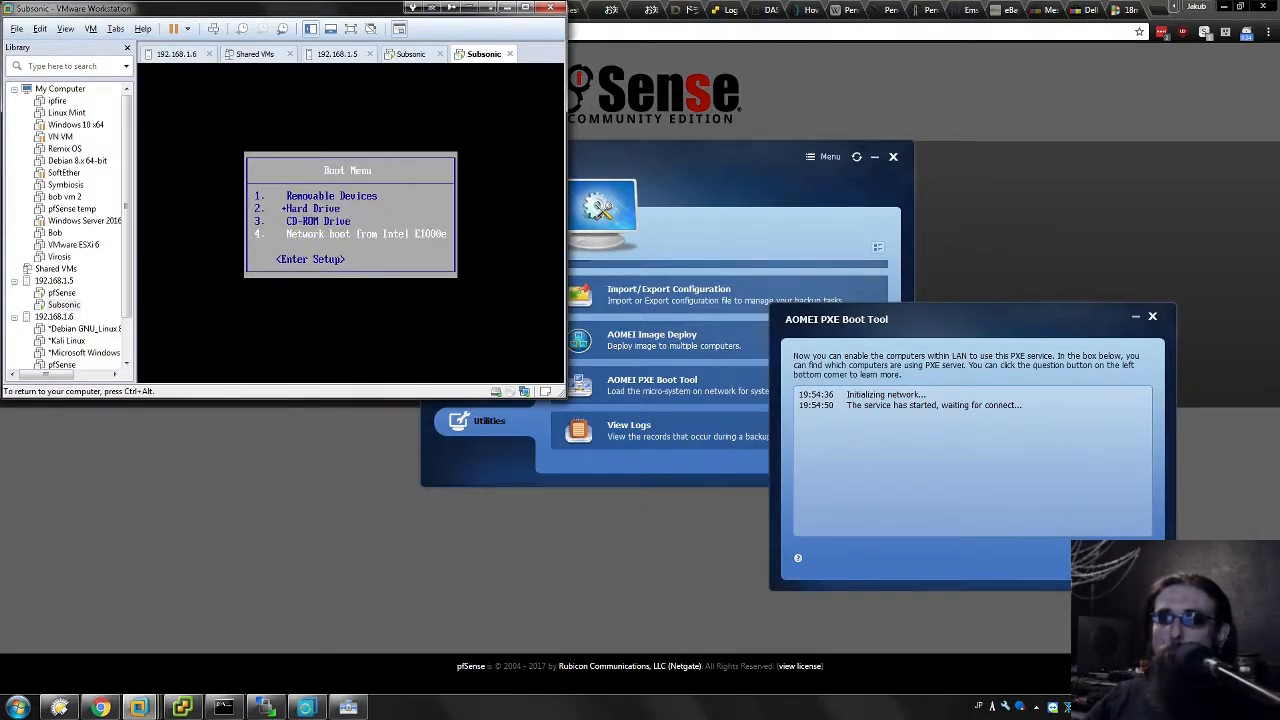
pyautogui.press('Return')
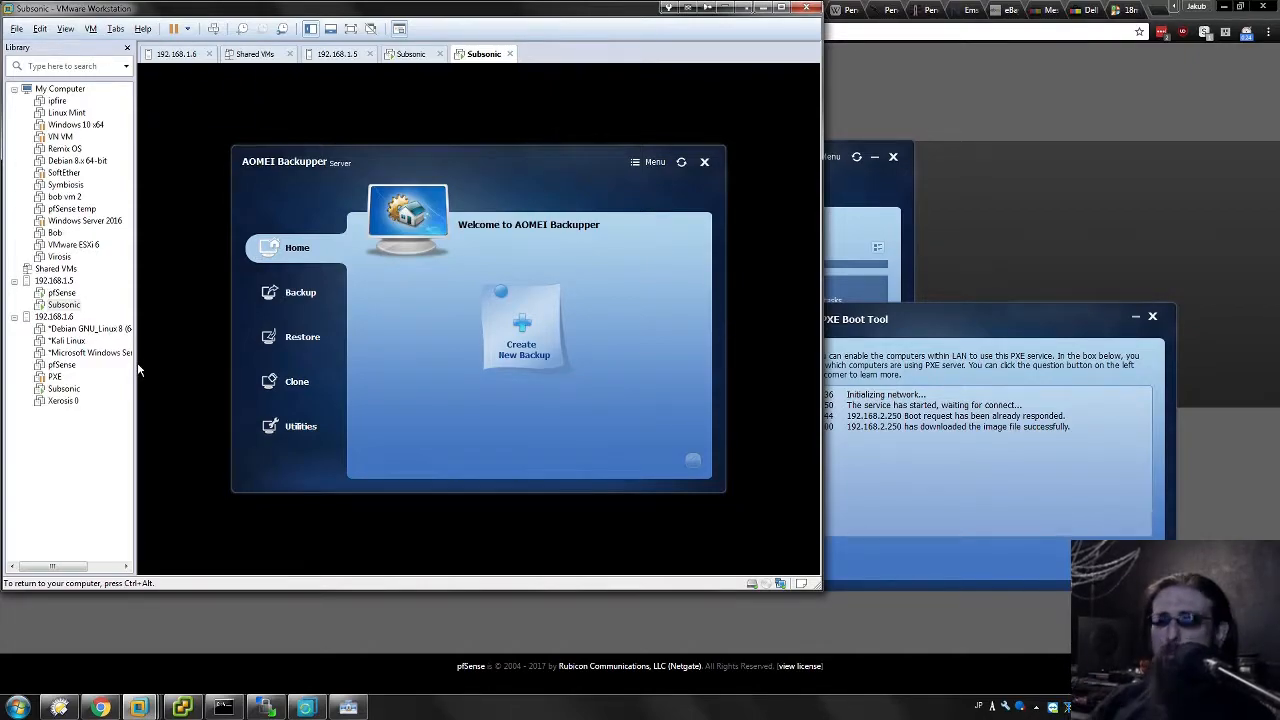
# Start a restore in AOMEI Backupper by path and add the network share 192.168.1.200 with anonymous access
pyautogui.moveTo(485, 155); pyautogui.dragTo(497, 126)
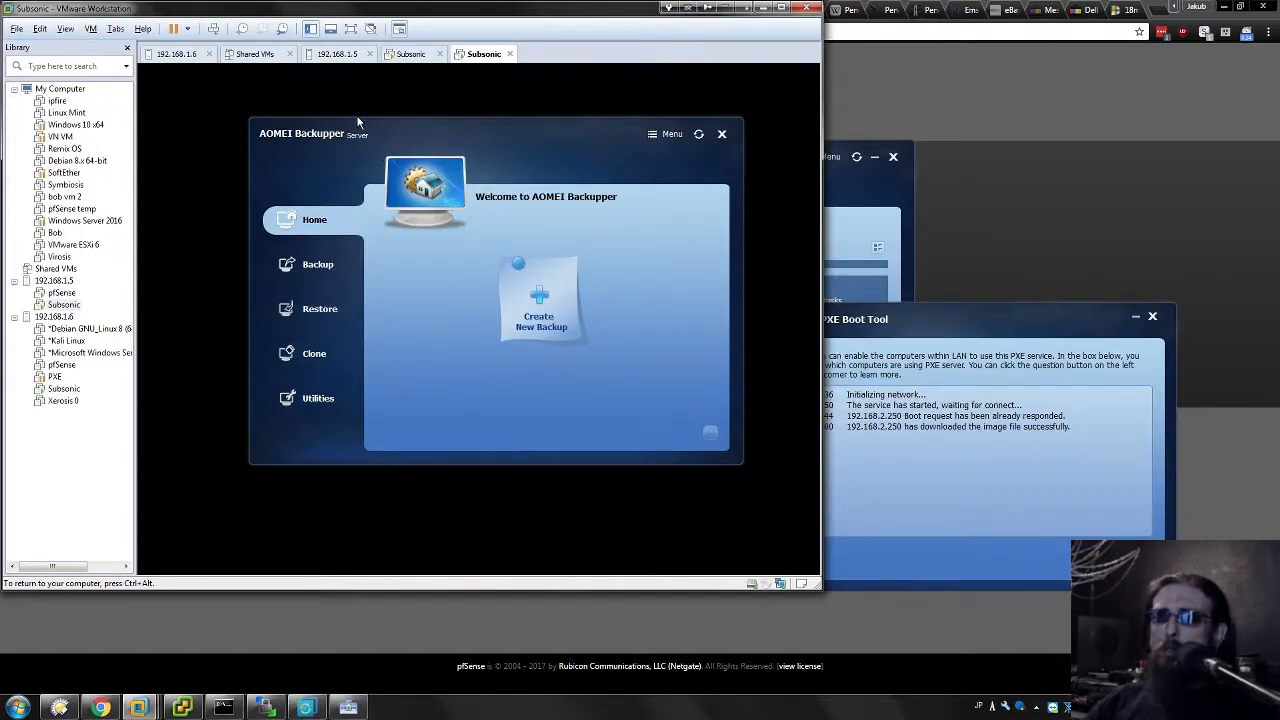
pyautogui.moveTo(330, 145)
pyautogui.mouseDown()
pyautogui.moveTo(376, 151)
pyautogui.moveTo(332, 526)
pyautogui.moveTo(324, 89)
pyautogui.moveTo(325, 283)
pyautogui.moveTo(367, 306)
pyautogui.moveTo(367, 110)
pyautogui.moveTo(346, 151)
pyautogui.mouseUp()
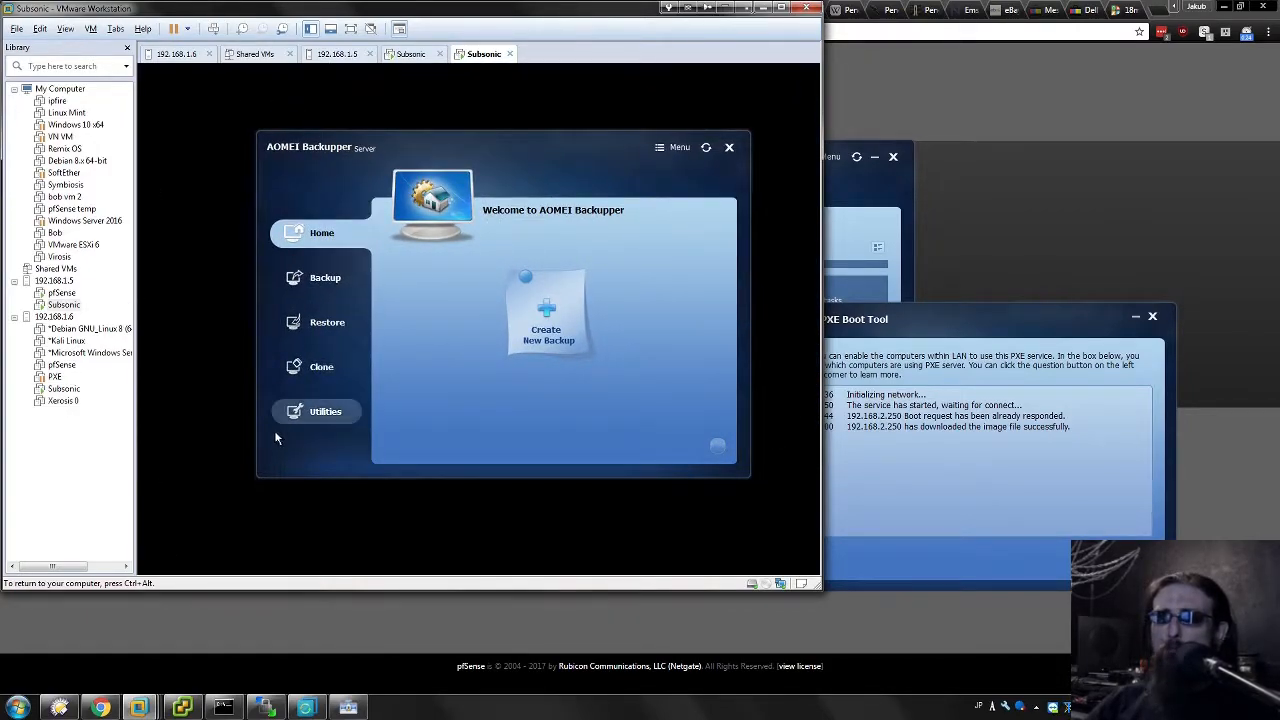
pyautogui.click(313, 340)
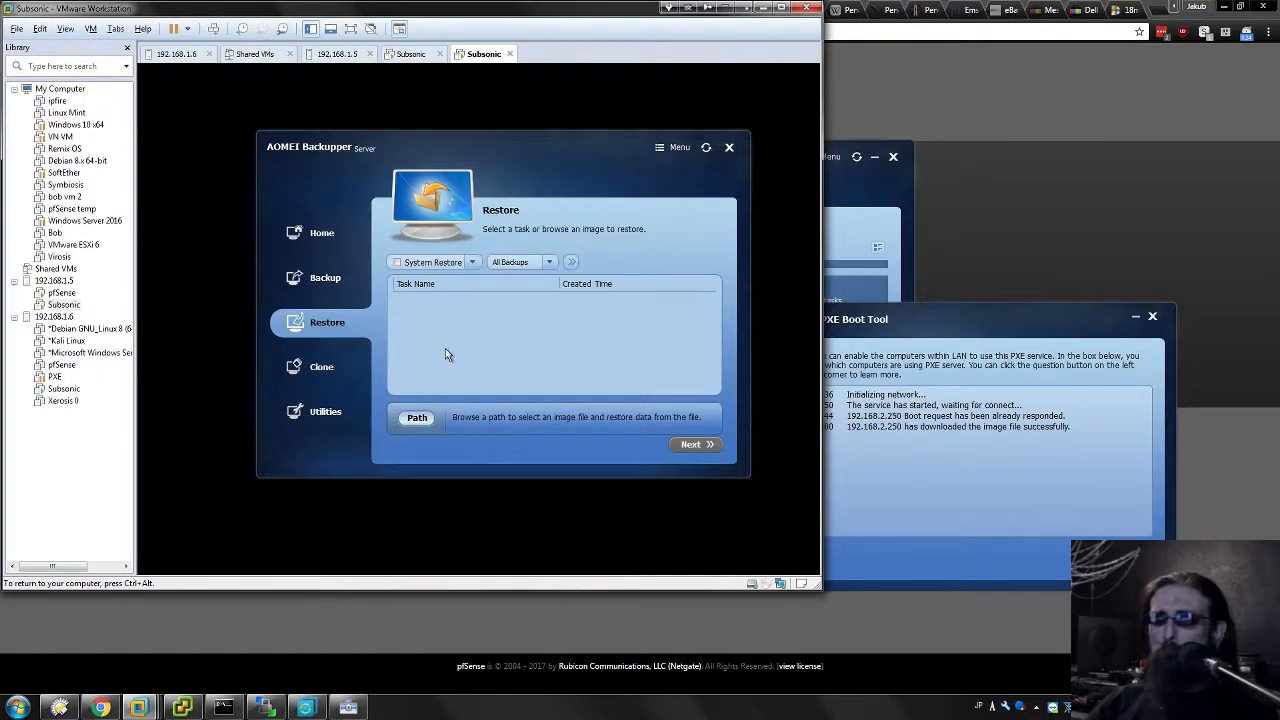
pyautogui.click(417, 417)
pyautogui.click(352, 282)
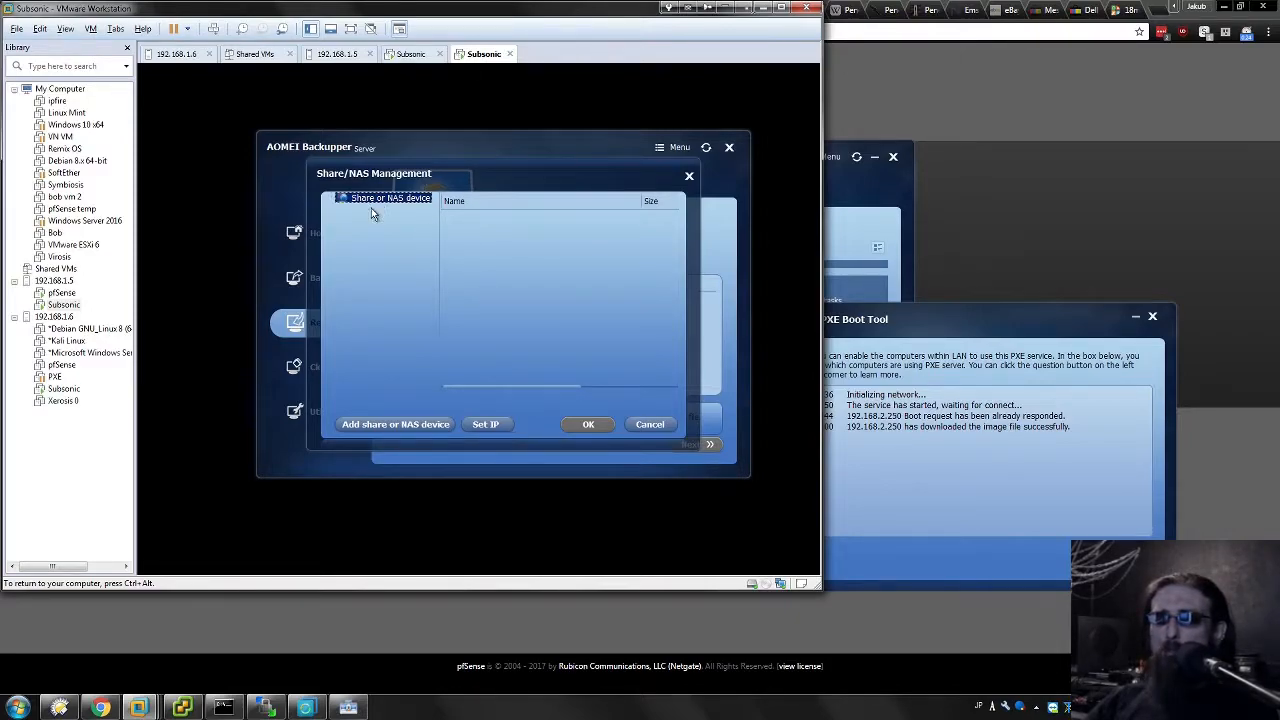
pyautogui.click(390, 427)
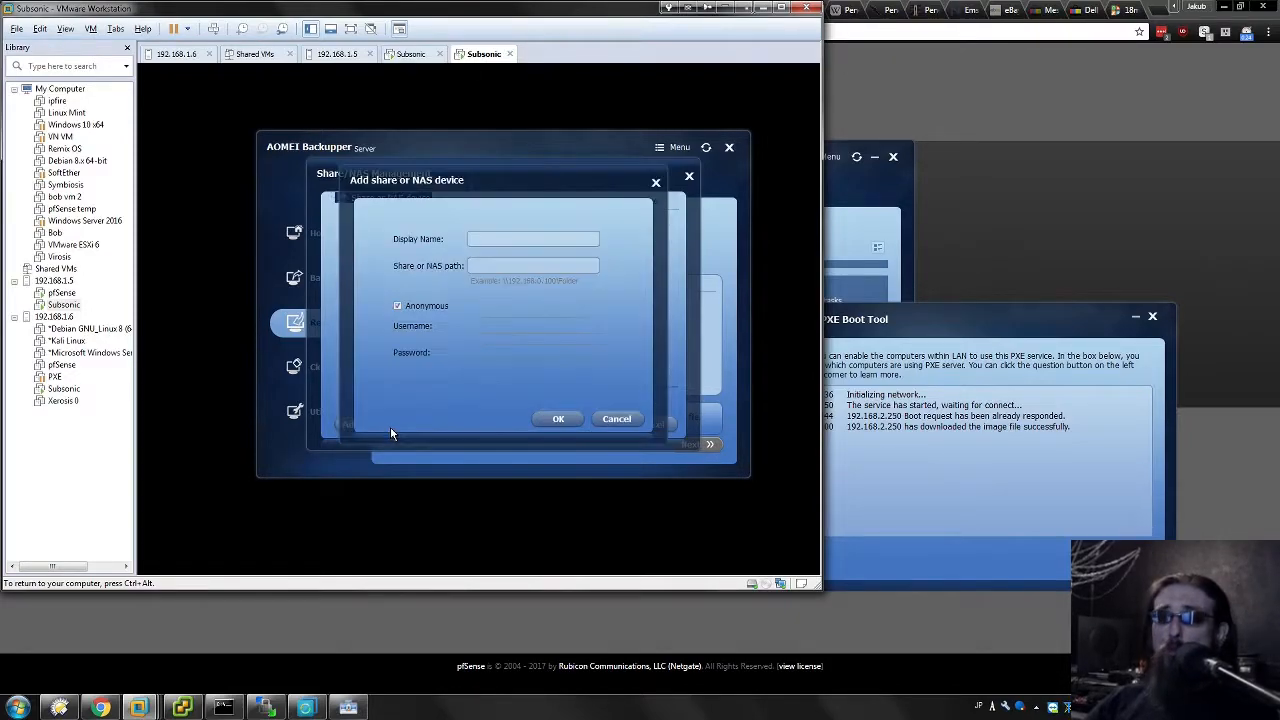
pyautogui.click(494, 260)
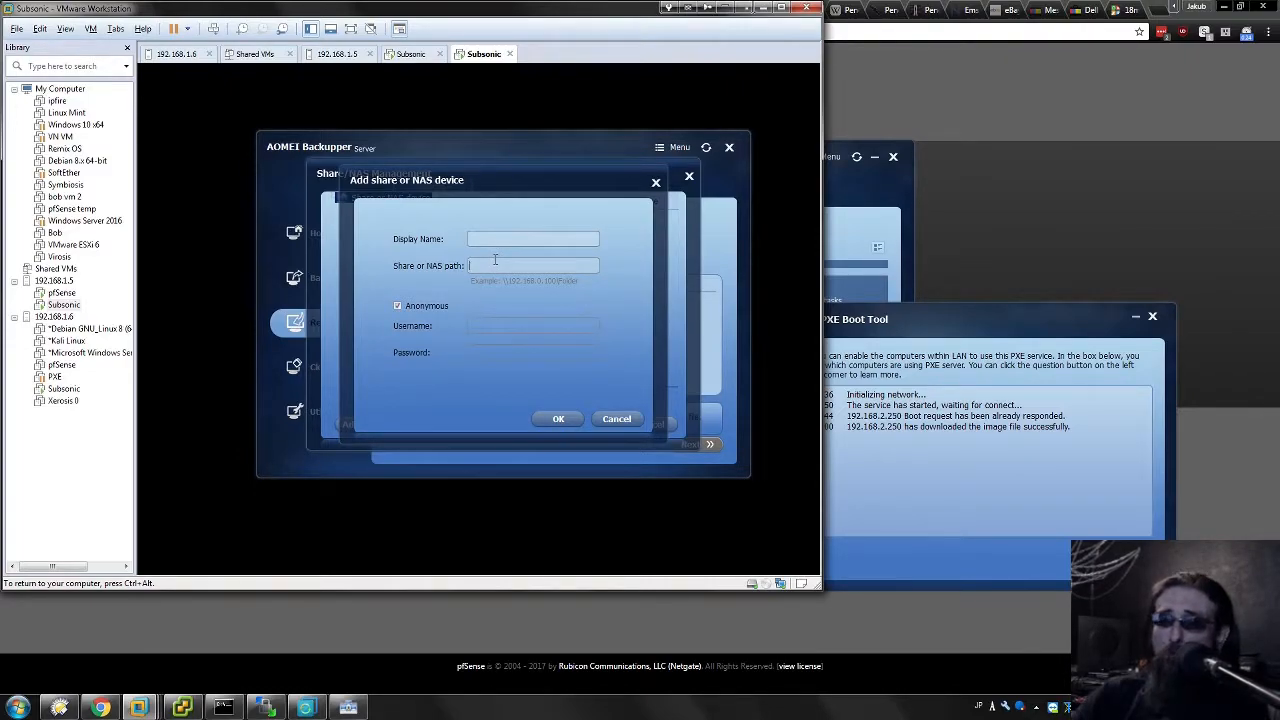
pyautogui.click(495, 262)
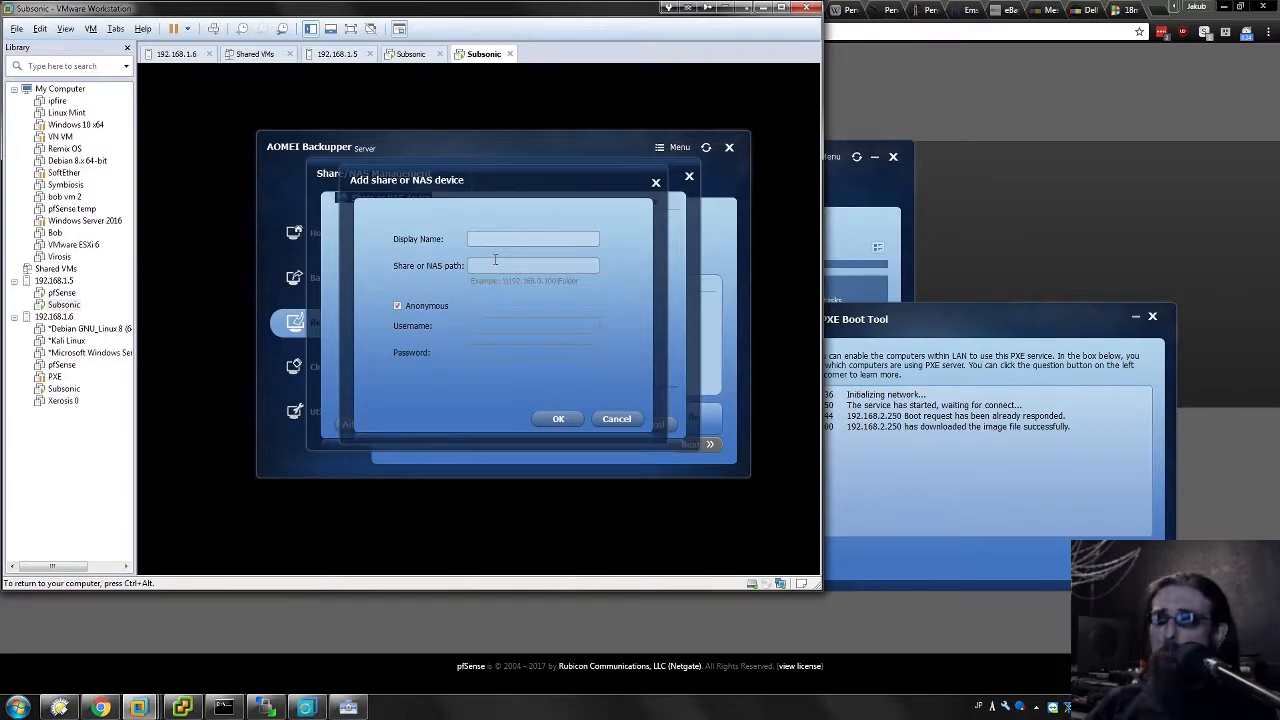
pyautogui.write('192.168.1.200')
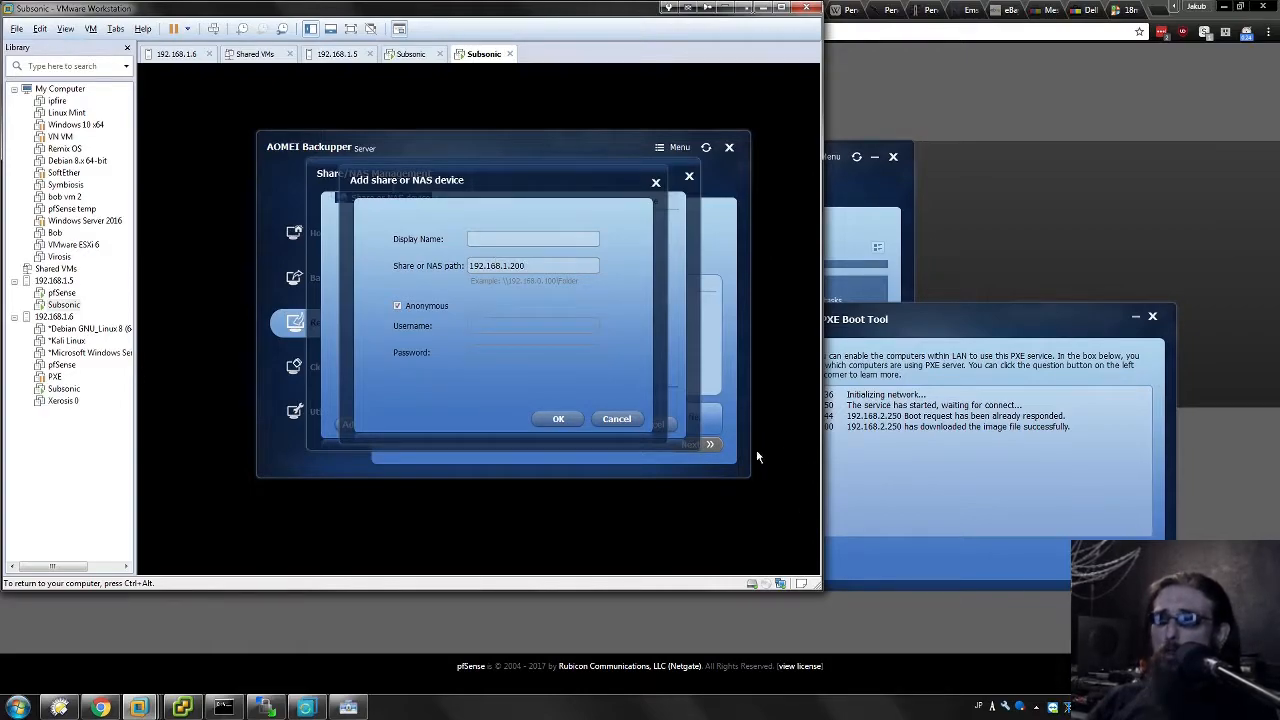
pyautogui.click(558, 419)
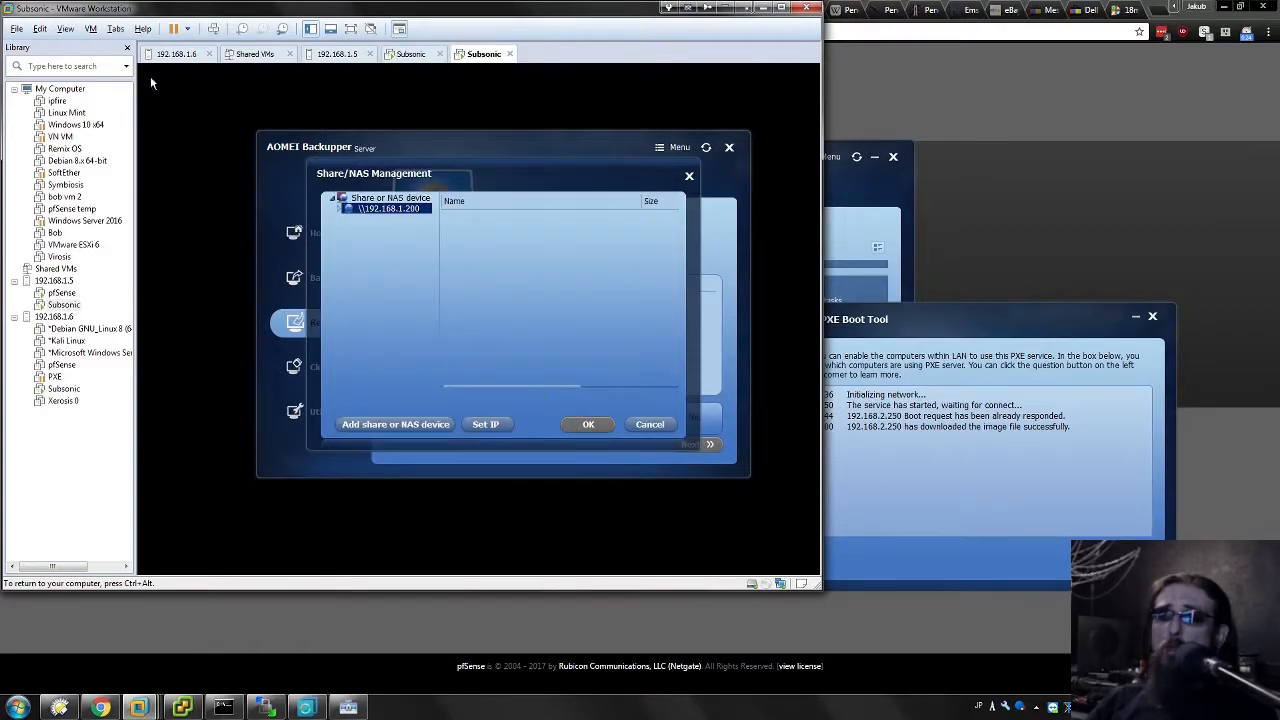
# Select System Backup subsonic.adi from the share's My Backups\temp\System Backup subsonic folder as the image to restore
pyautogui.click(341, 209)
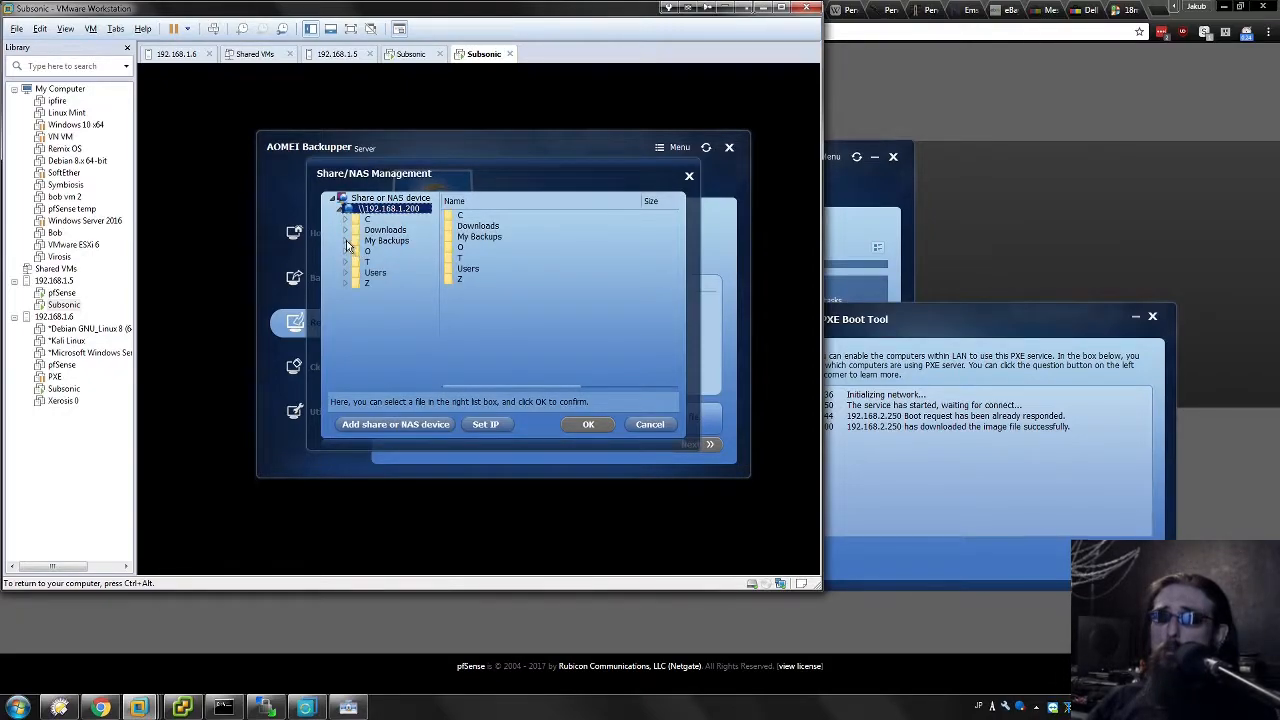
pyautogui.click(346, 242)
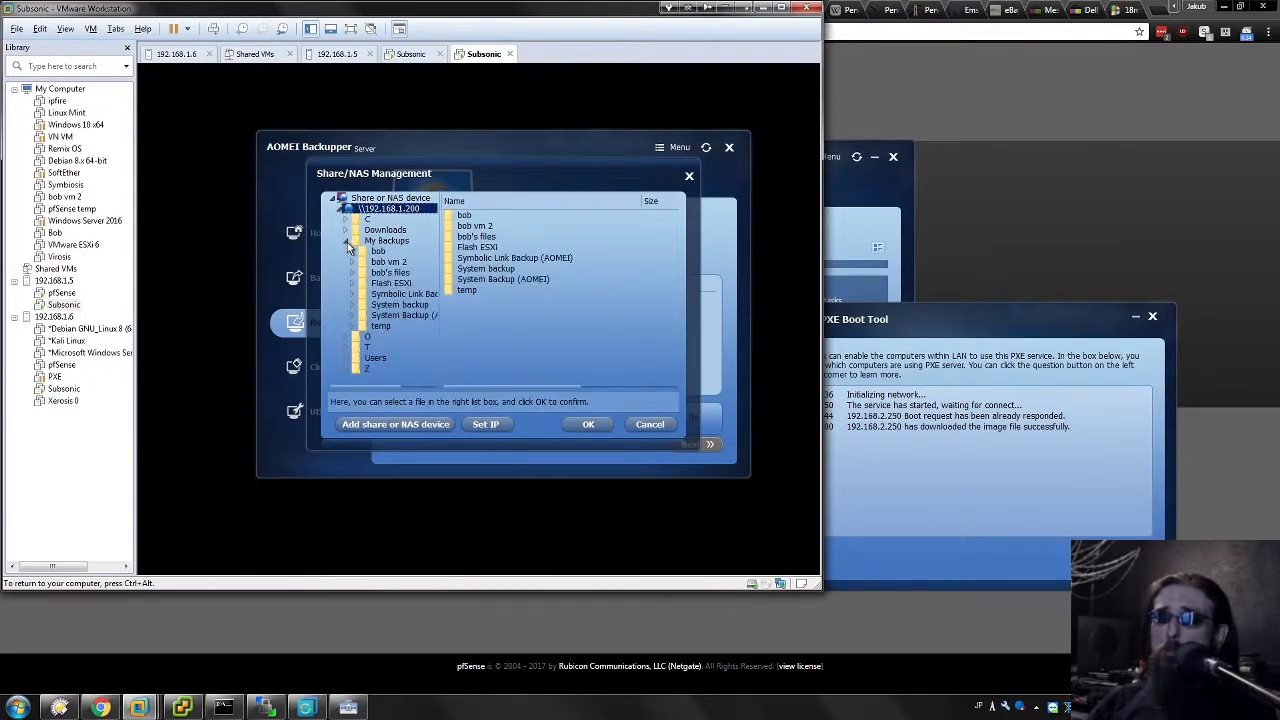
pyautogui.click(354, 326)
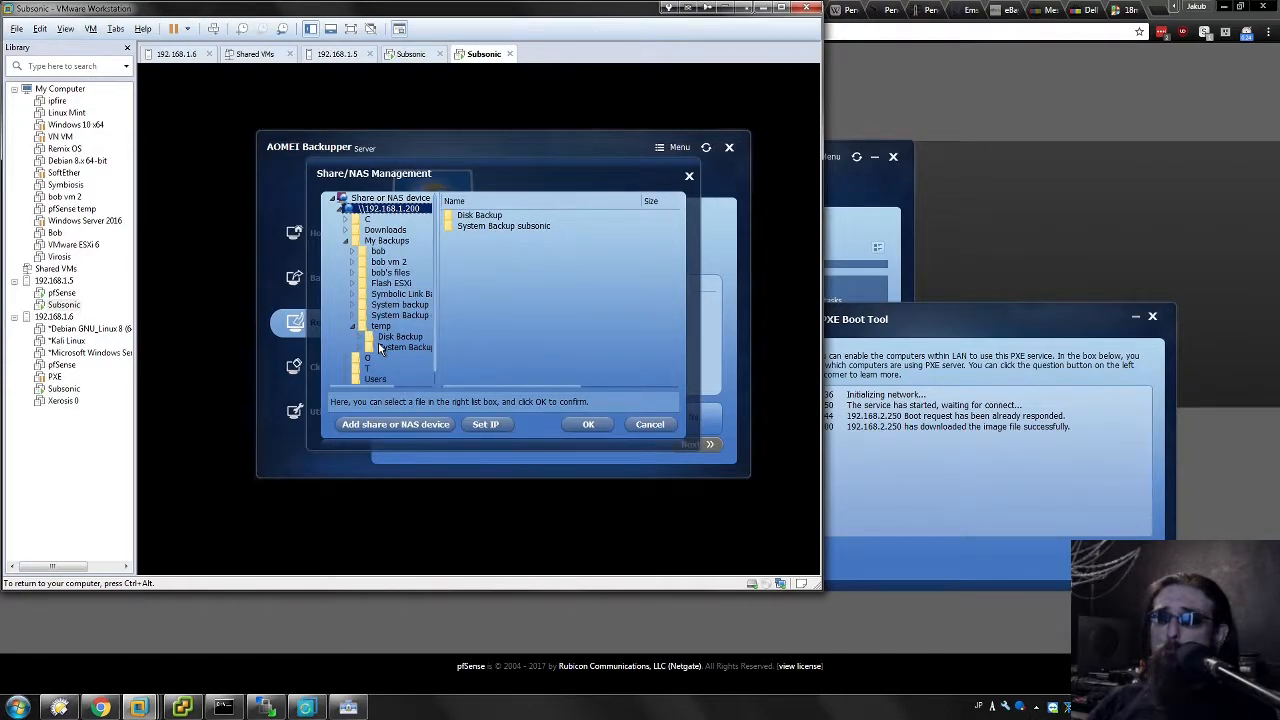
pyautogui.click(421, 347)
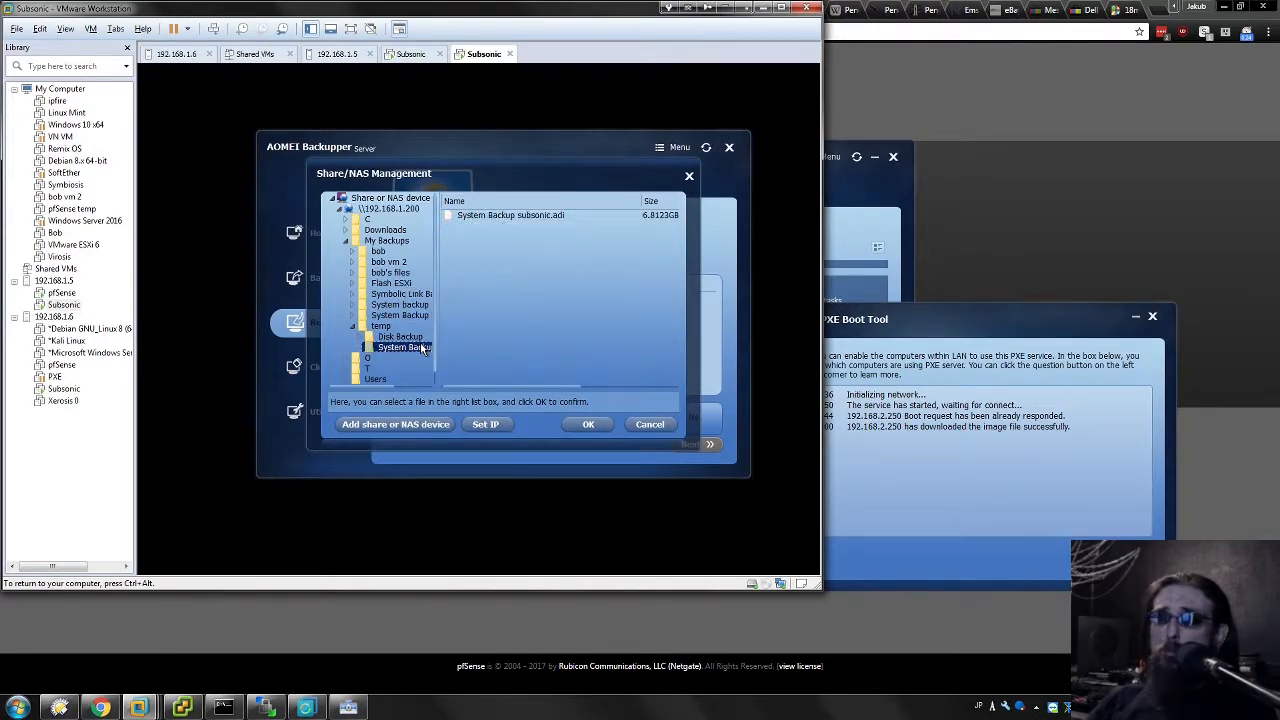
pyautogui.click(548, 217)
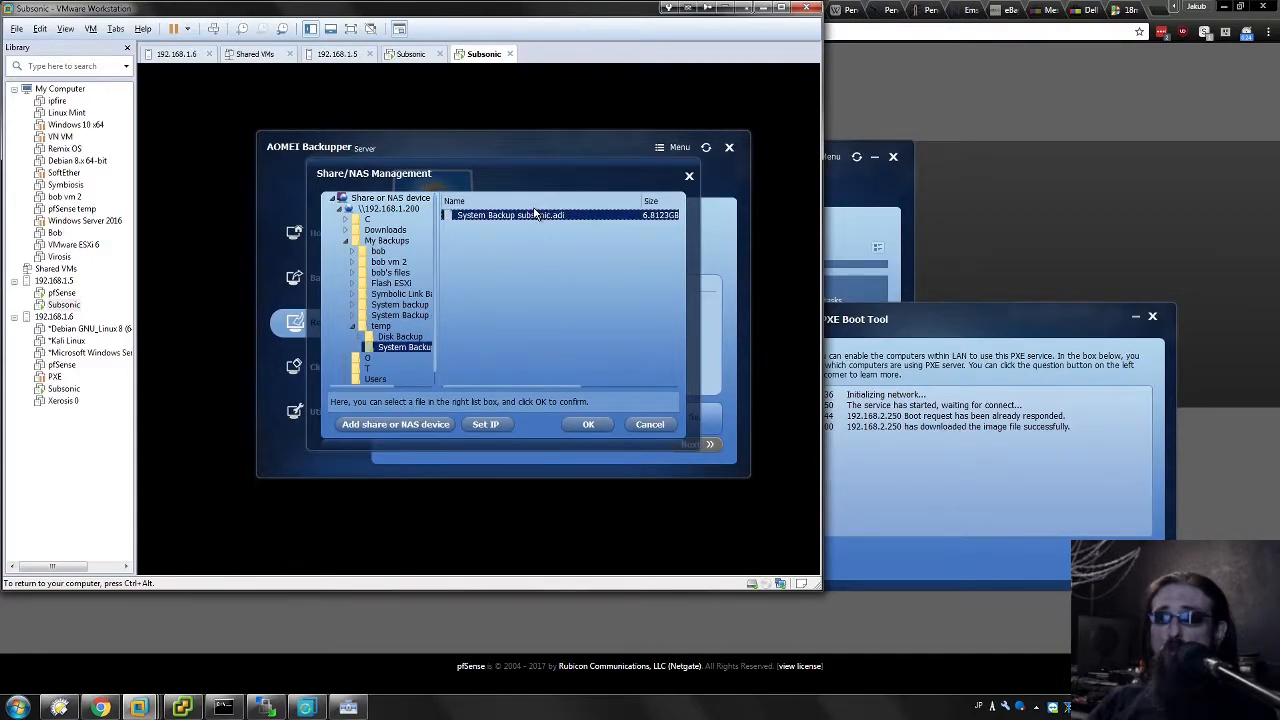
pyautogui.click(586, 424)
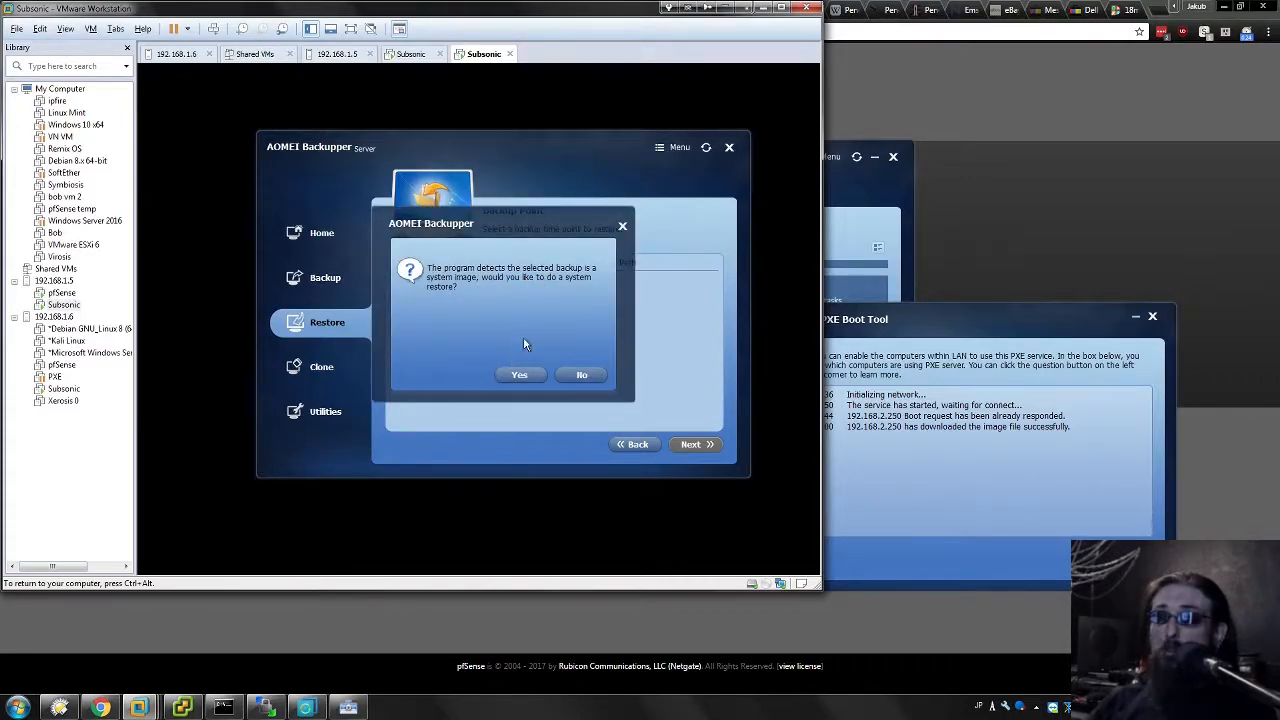
# Agree to a system restore and choose the full backup from 4/21/2017 19:45:29 as the backup point
pyautogui.click(514, 378)
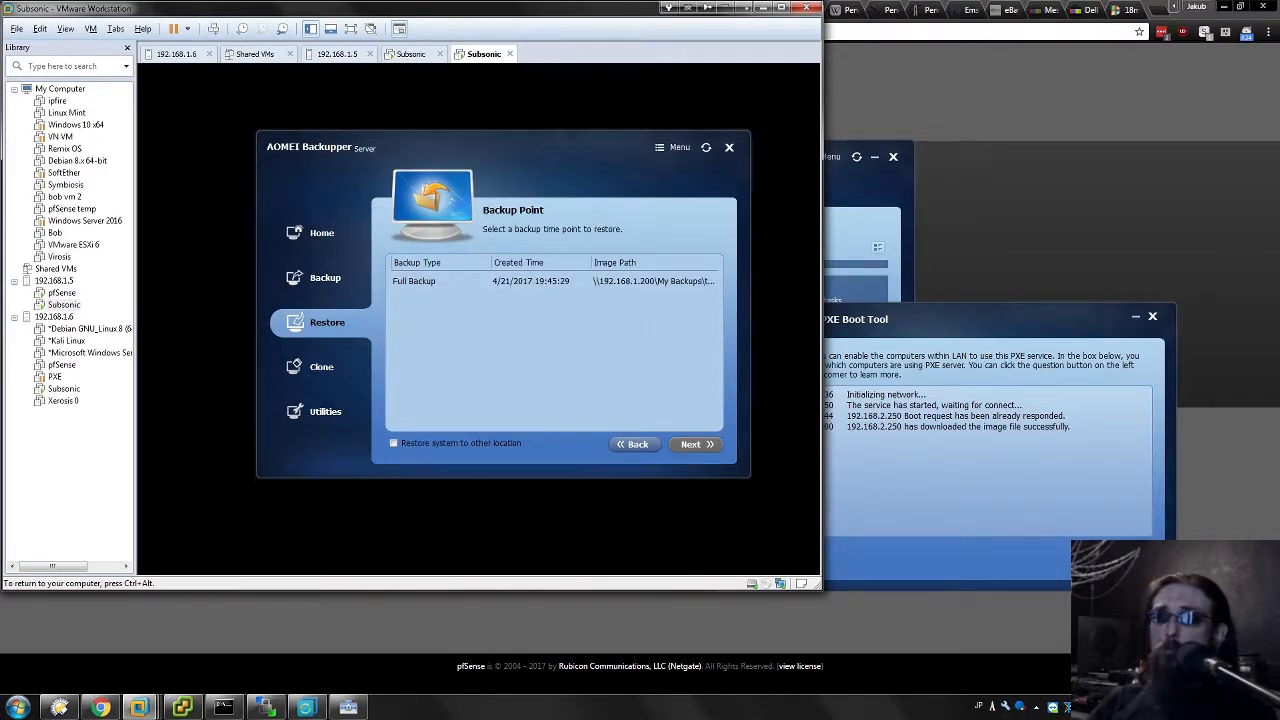
pyautogui.click(559, 284)
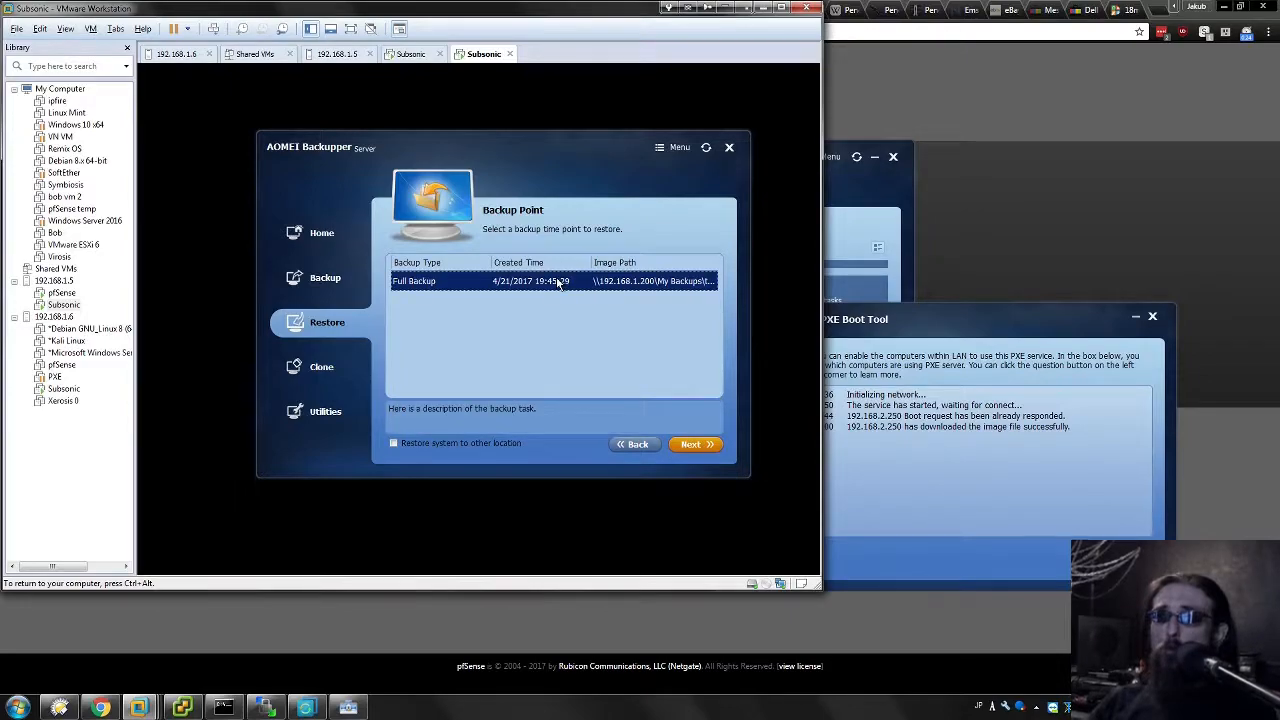
pyautogui.click(703, 452)
# Try the System Reserved C: and D: partitions on Disk0 as the destination for the system image
pyautogui.click(452, 285)
pyautogui.click(466, 289)
pyautogui.click(456, 289)
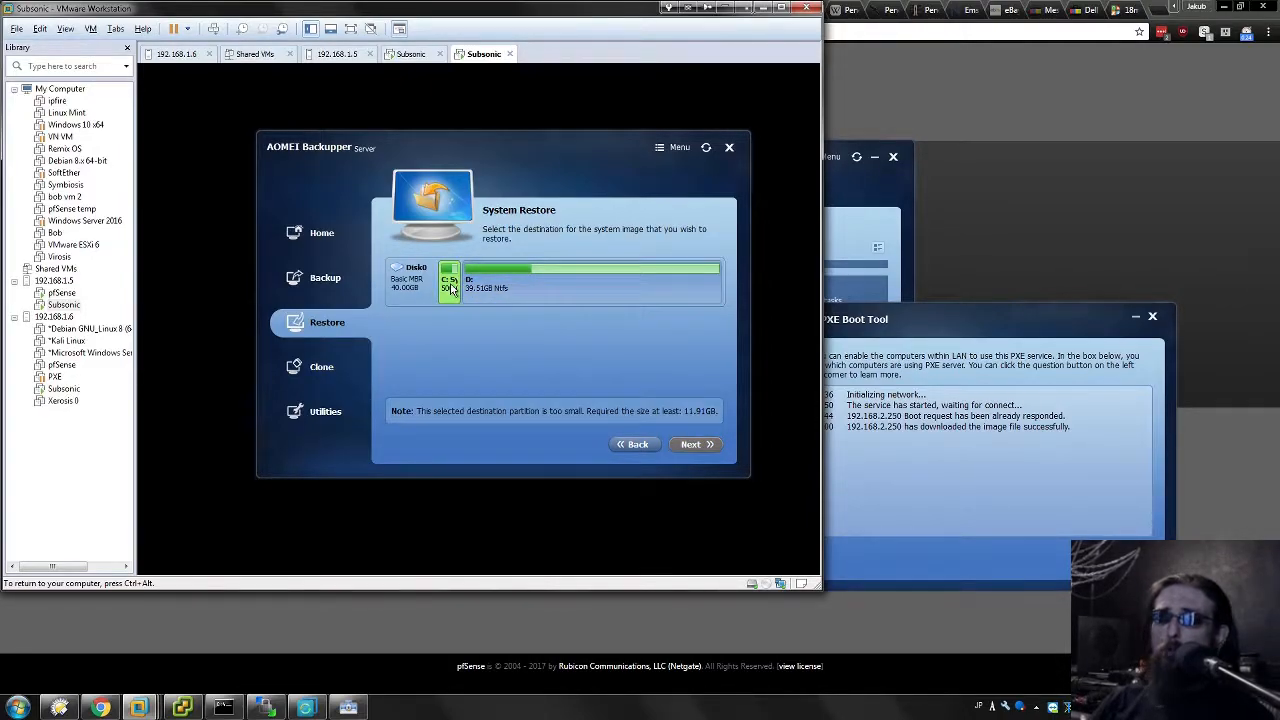
pyautogui.click(467, 291)
pyautogui.click(455, 289)
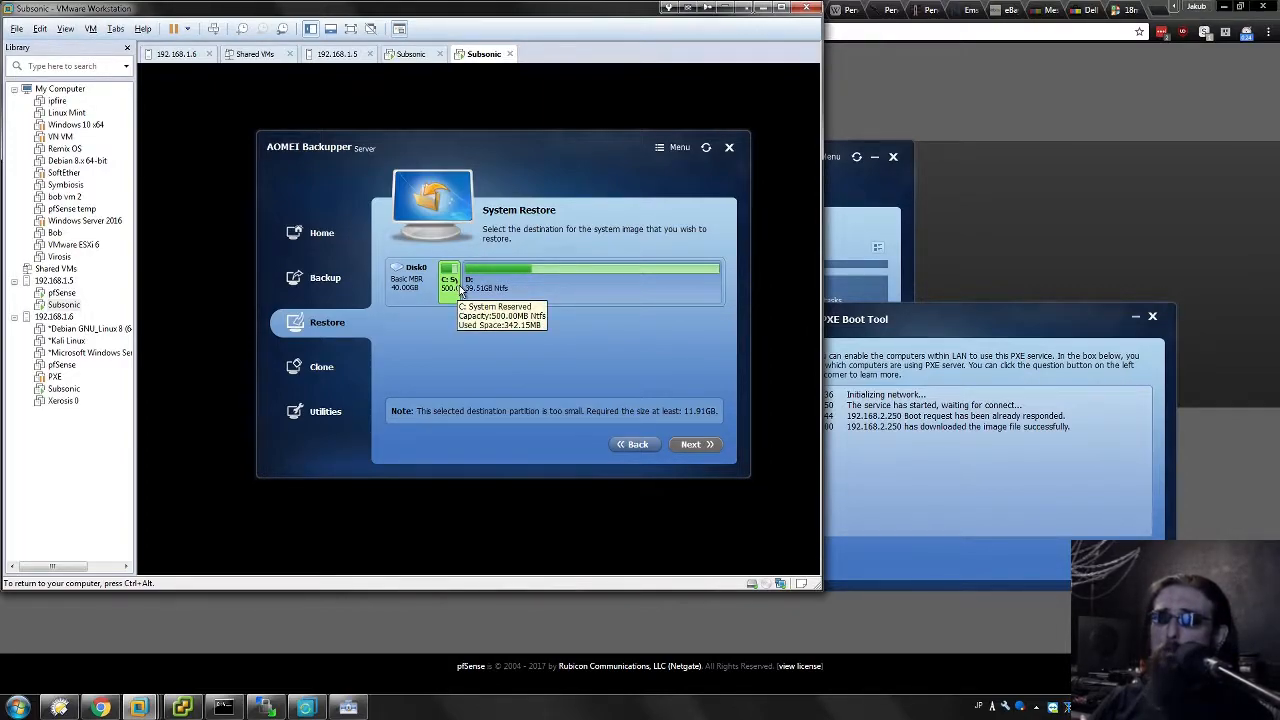
# Switch to vSphere Client and examine the capacity and details of Datastore 1 in the 192.168.1.5 host's storage configuration
pyautogui.hotkey('alt', 'Tab')
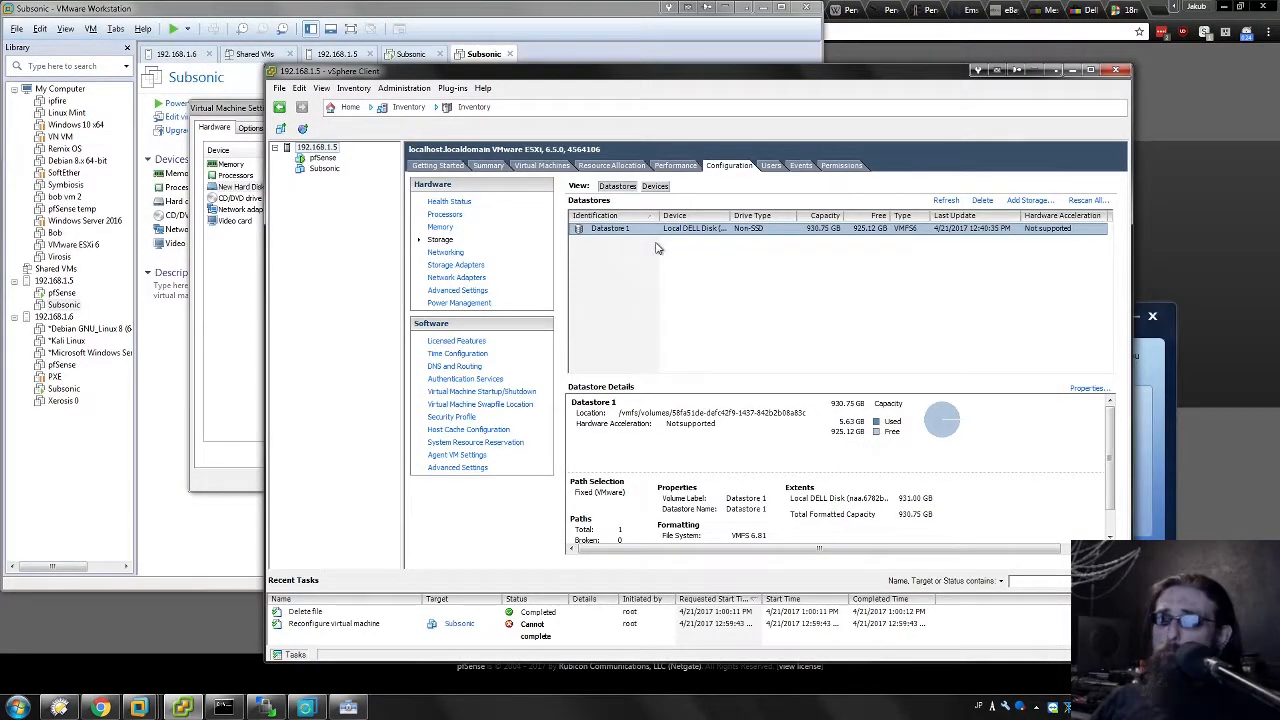
pyautogui.click(348, 707)
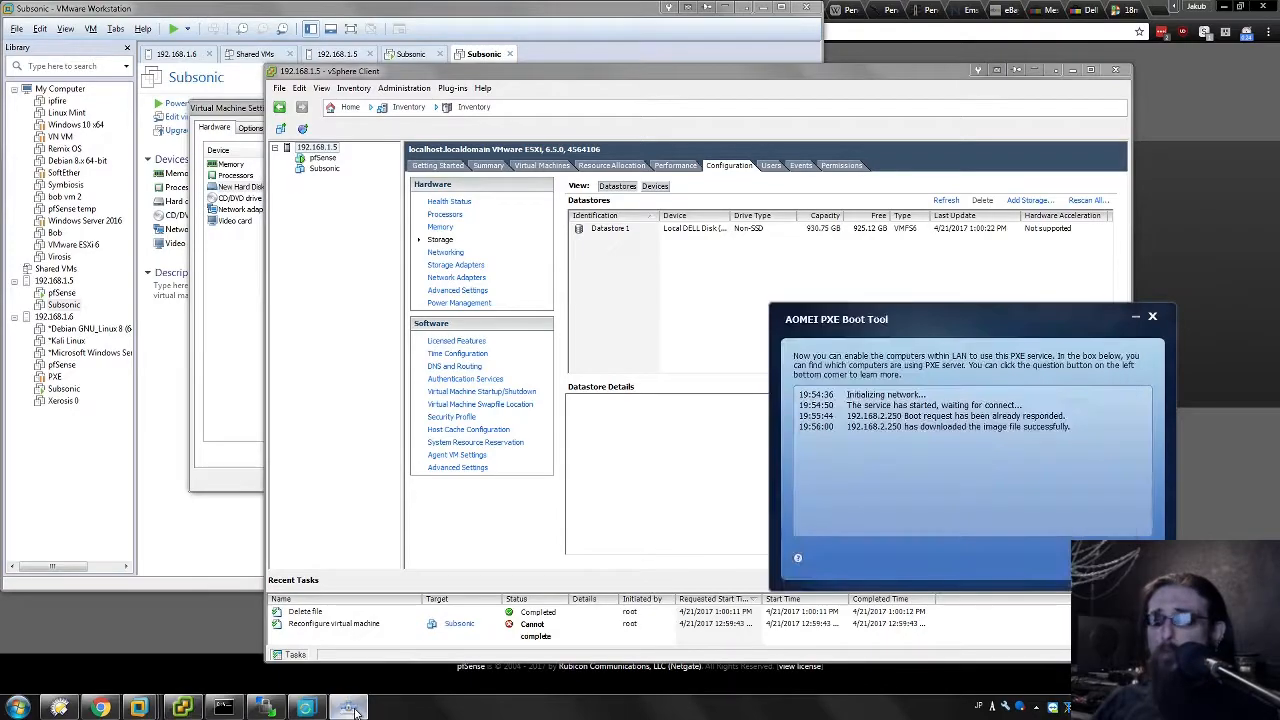
pyautogui.click(635, 322)
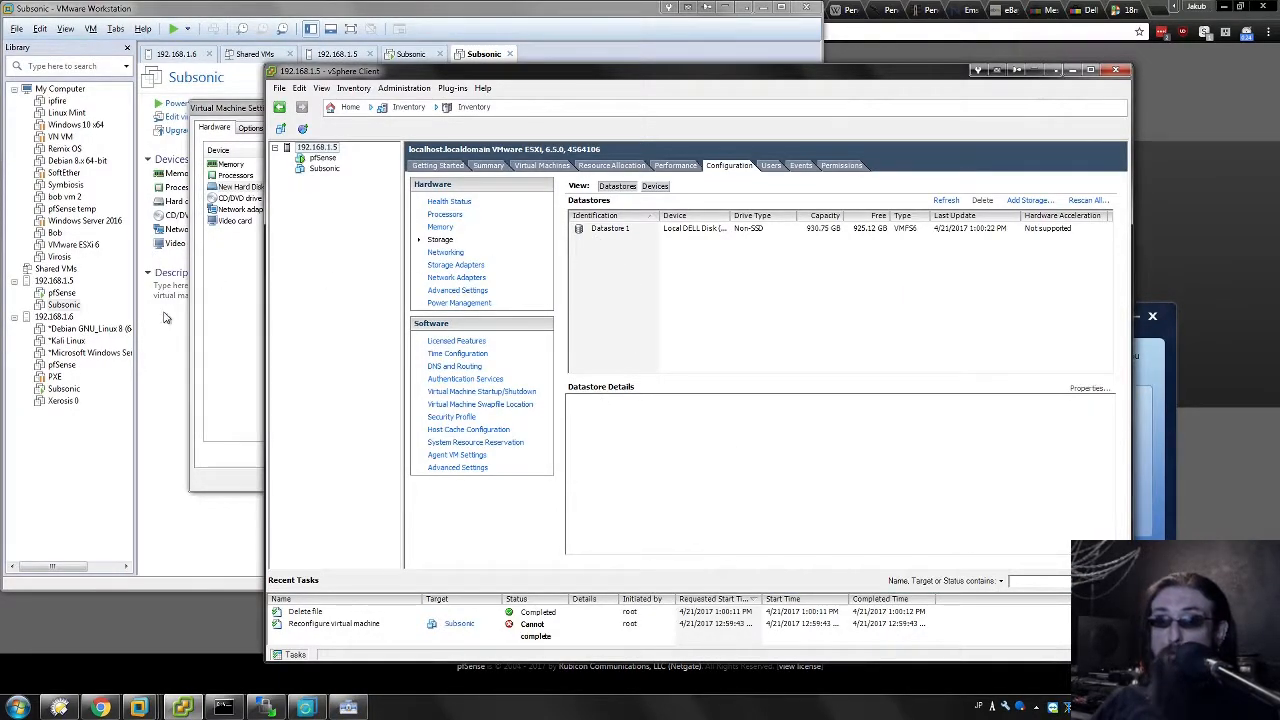
pyautogui.click(616, 232)
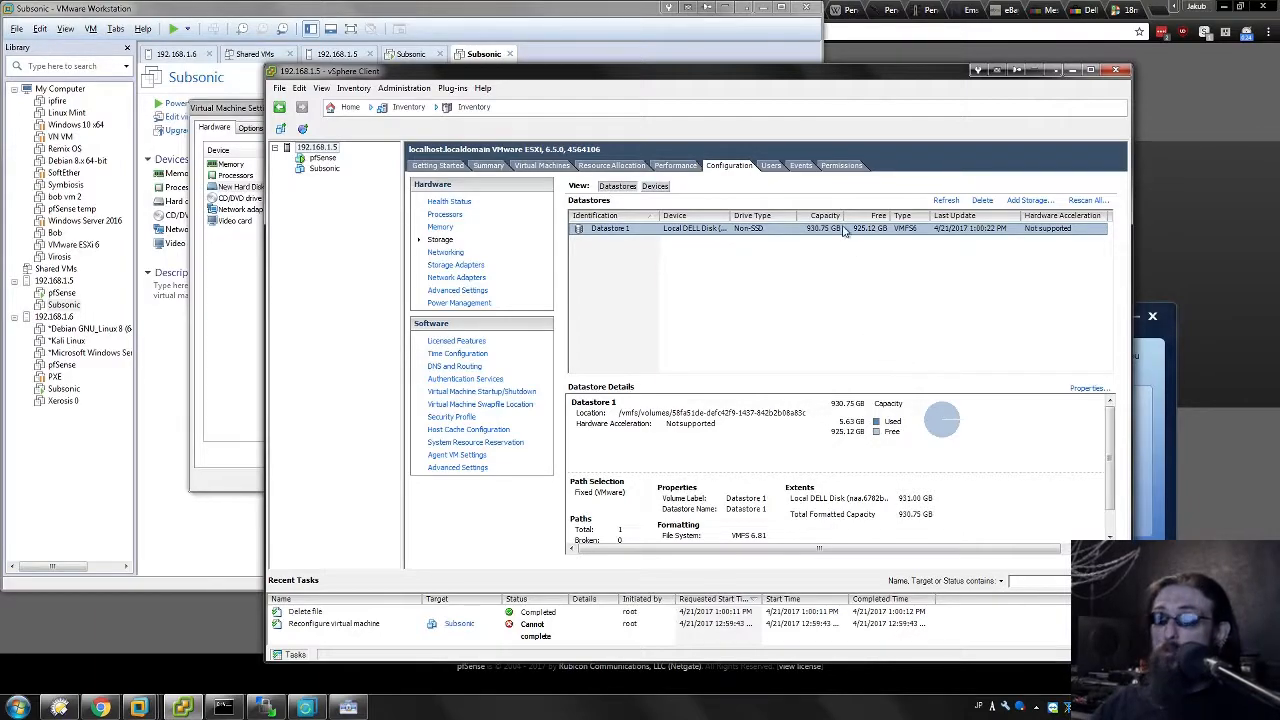
pyautogui.click(730, 252)
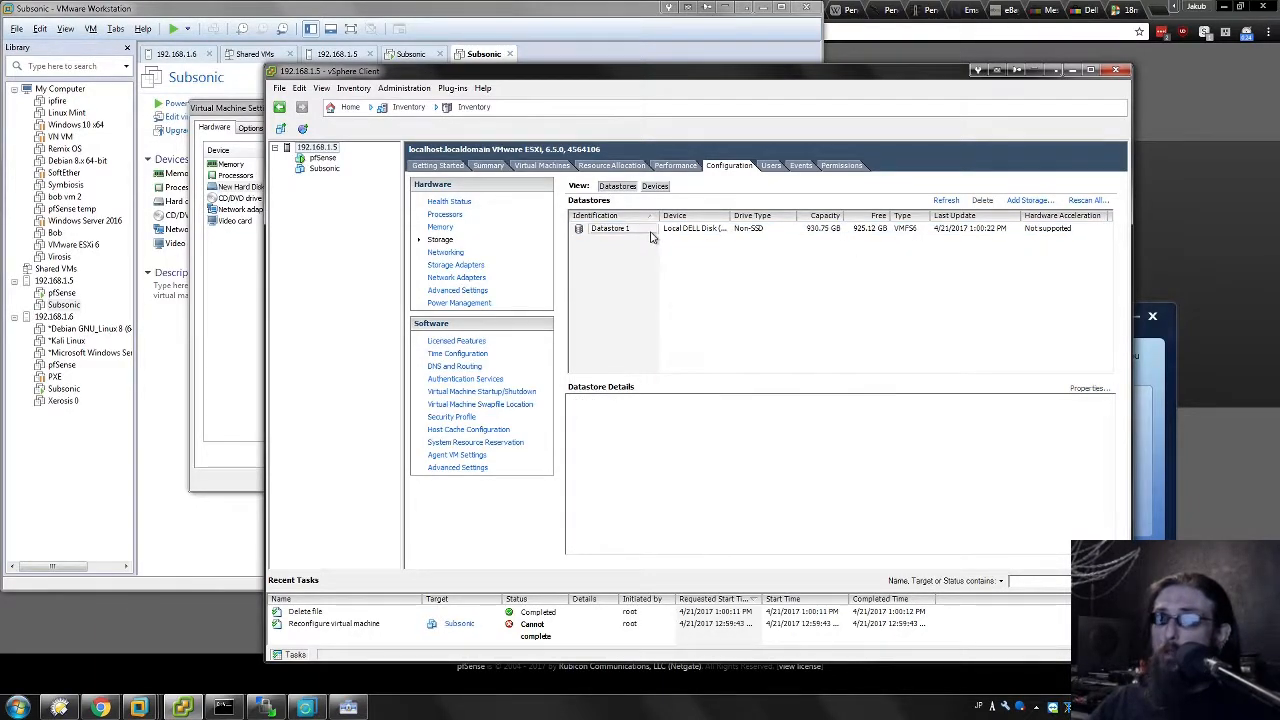
pyautogui.click(674, 230)
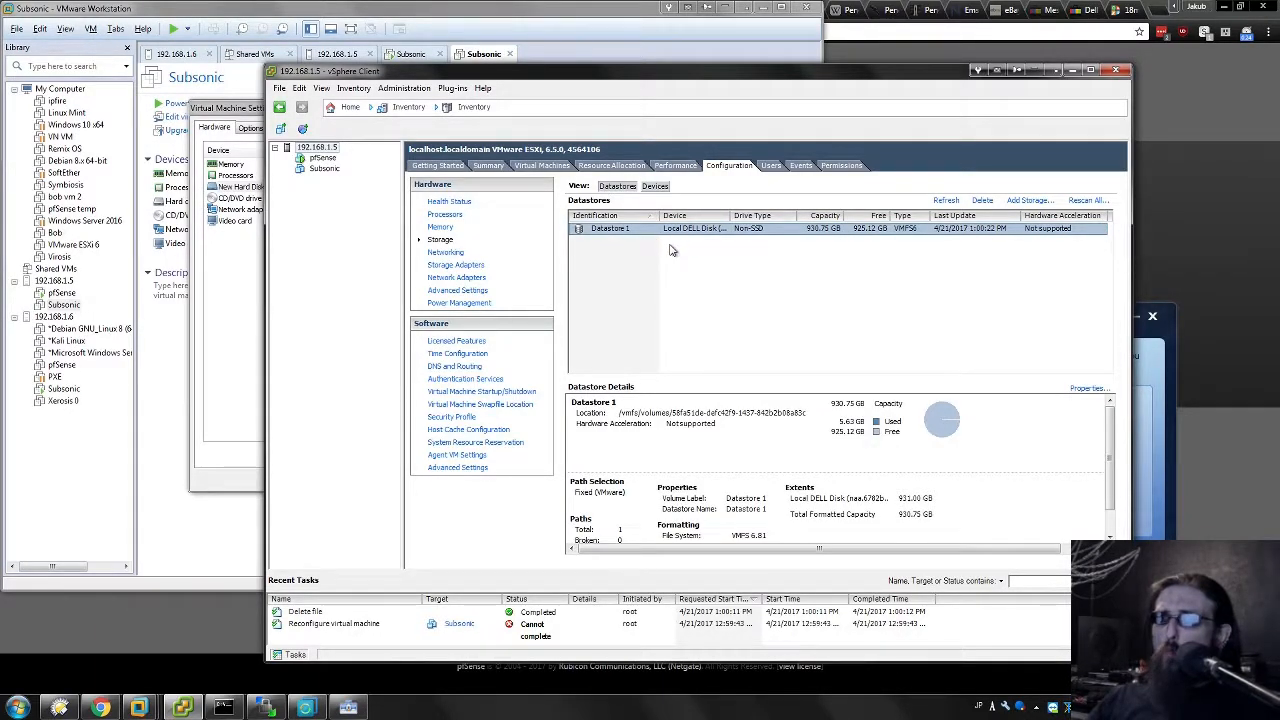
# Return to VMware Workstation and apply the Subsonic machine's settings with the new 40 GB hard disk
pyautogui.click(254, 275)
pyautogui.click(294, 188)
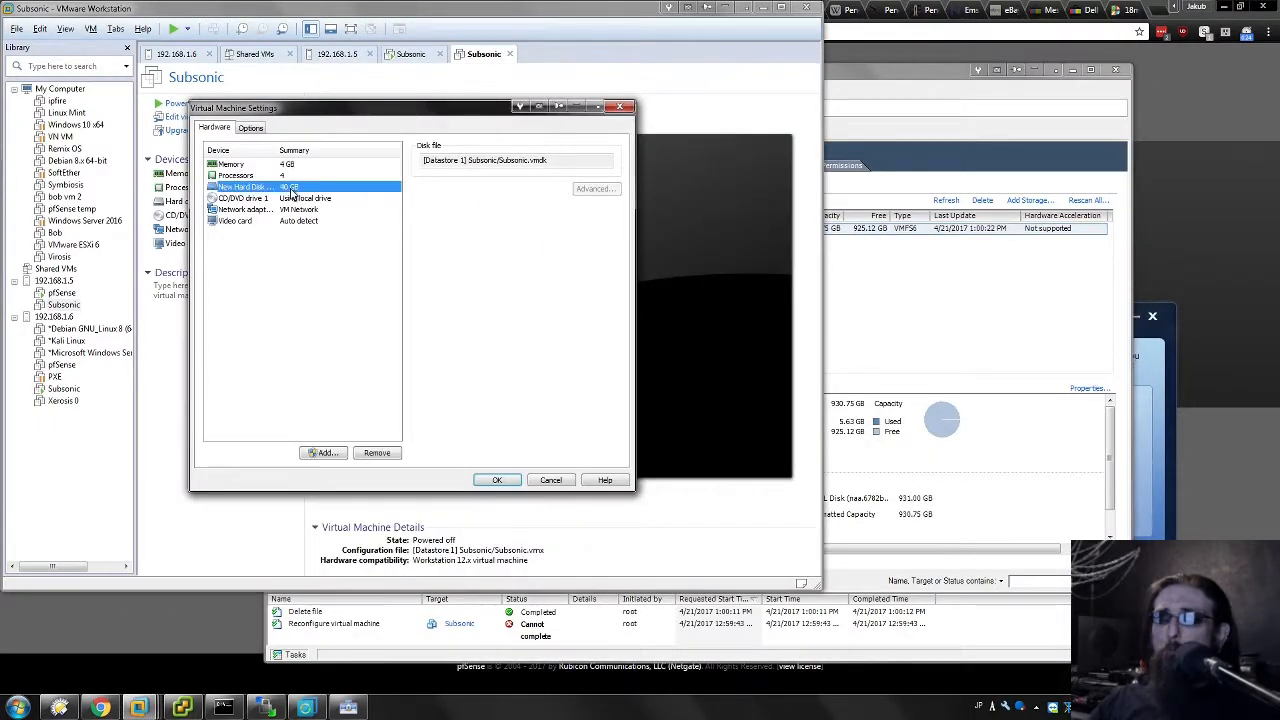
pyautogui.click(385, 456)
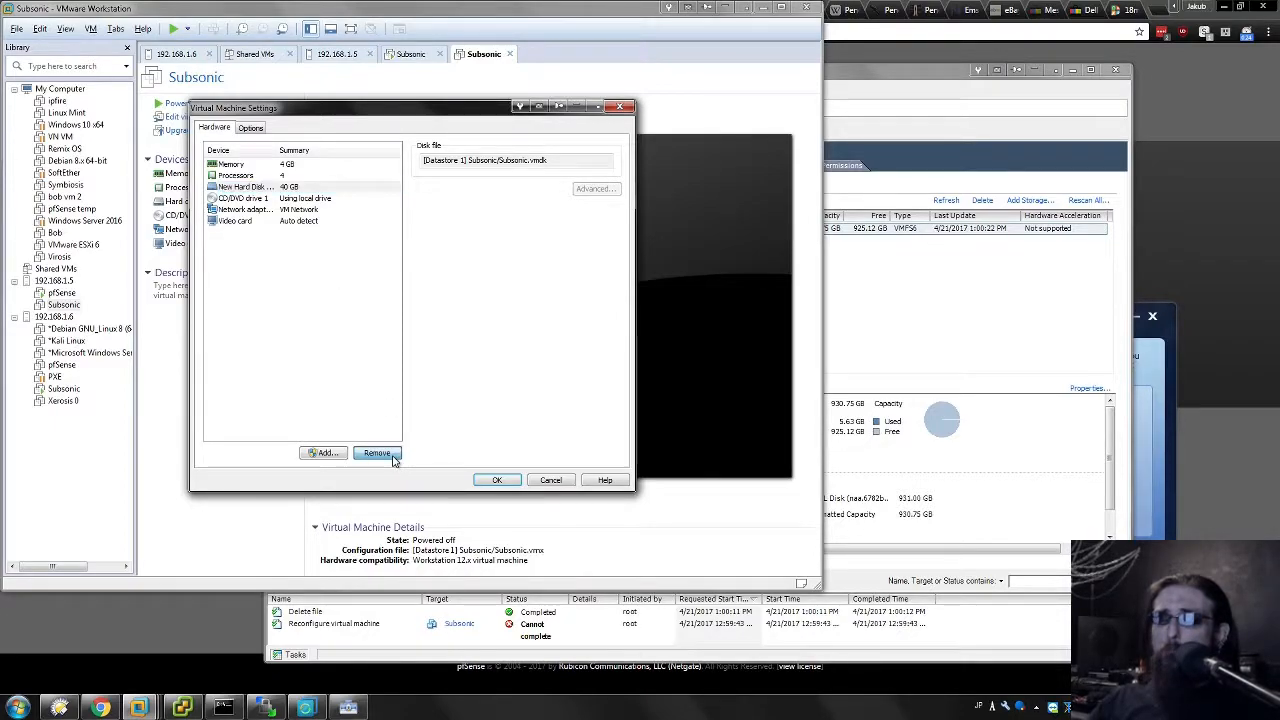
pyautogui.click(298, 188)
pyautogui.click(494, 481)
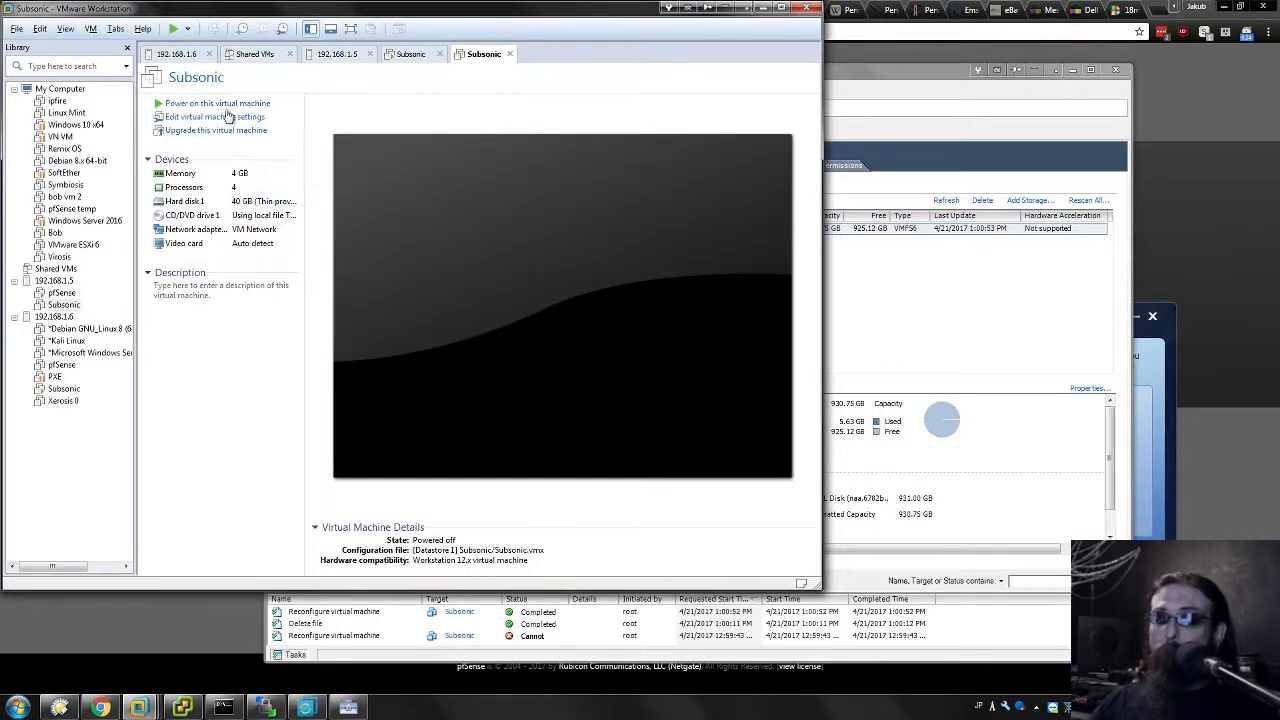
# Bring the AOMEI PXE Boot Tool into view and power on the Subsonic virtual machine
pyautogui.click(1153, 376)
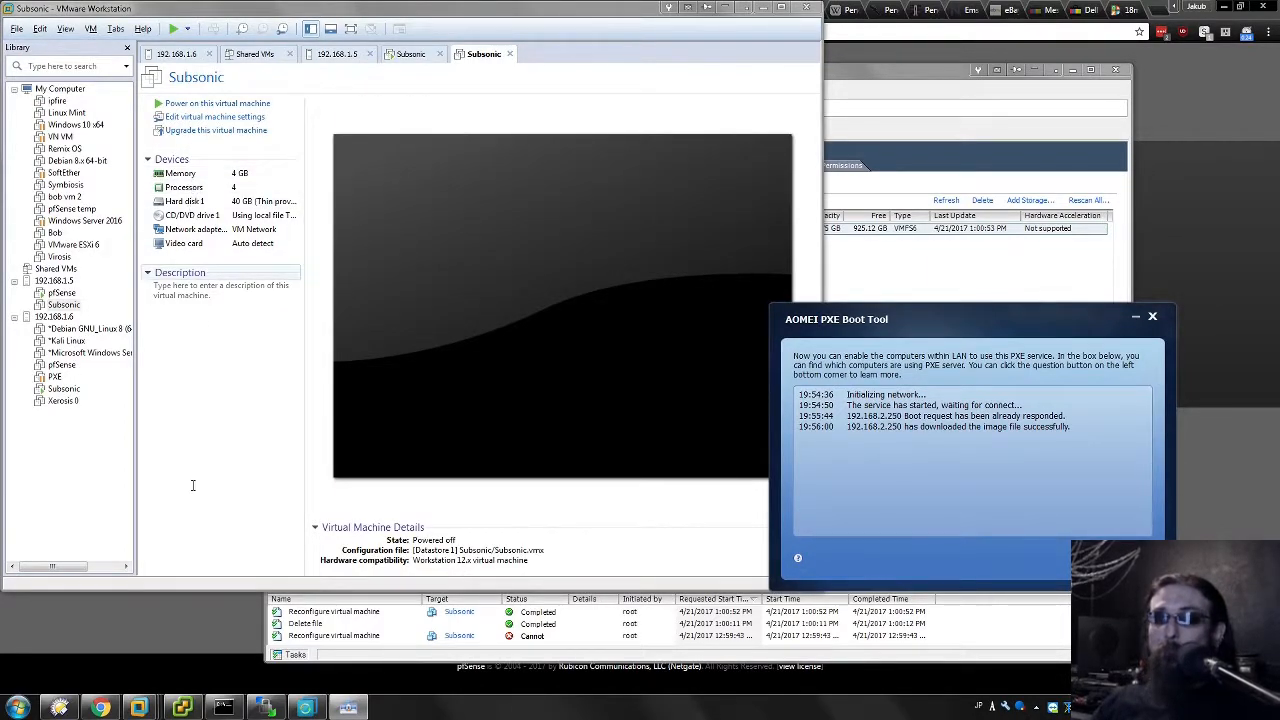
pyautogui.click(210, 103)
pyautogui.click(210, 103)
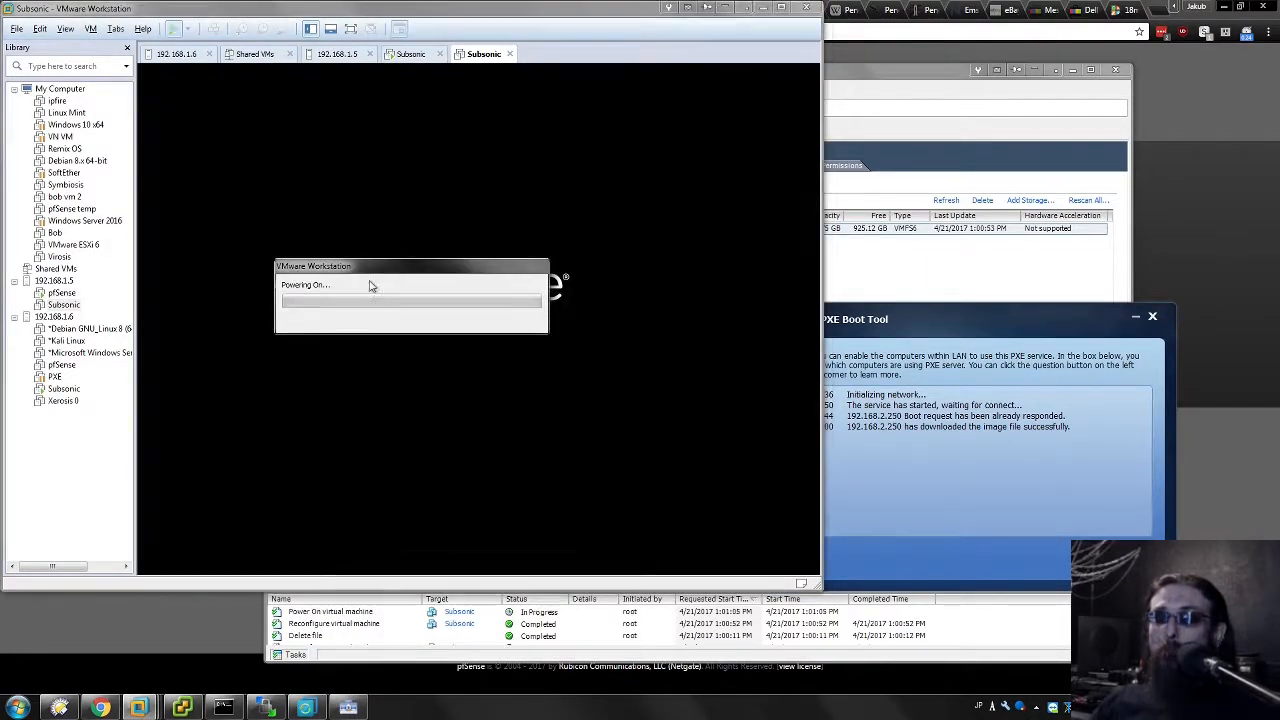
# Open the boot menu during the Subsonic machine's startup and choose network boot from Intel E1000e
pyautogui.click(326, 211)
pyautogui.press('Escape')
pyautogui.press('Down')
pyautogui.press('Down')
pyautogui.press('Down')
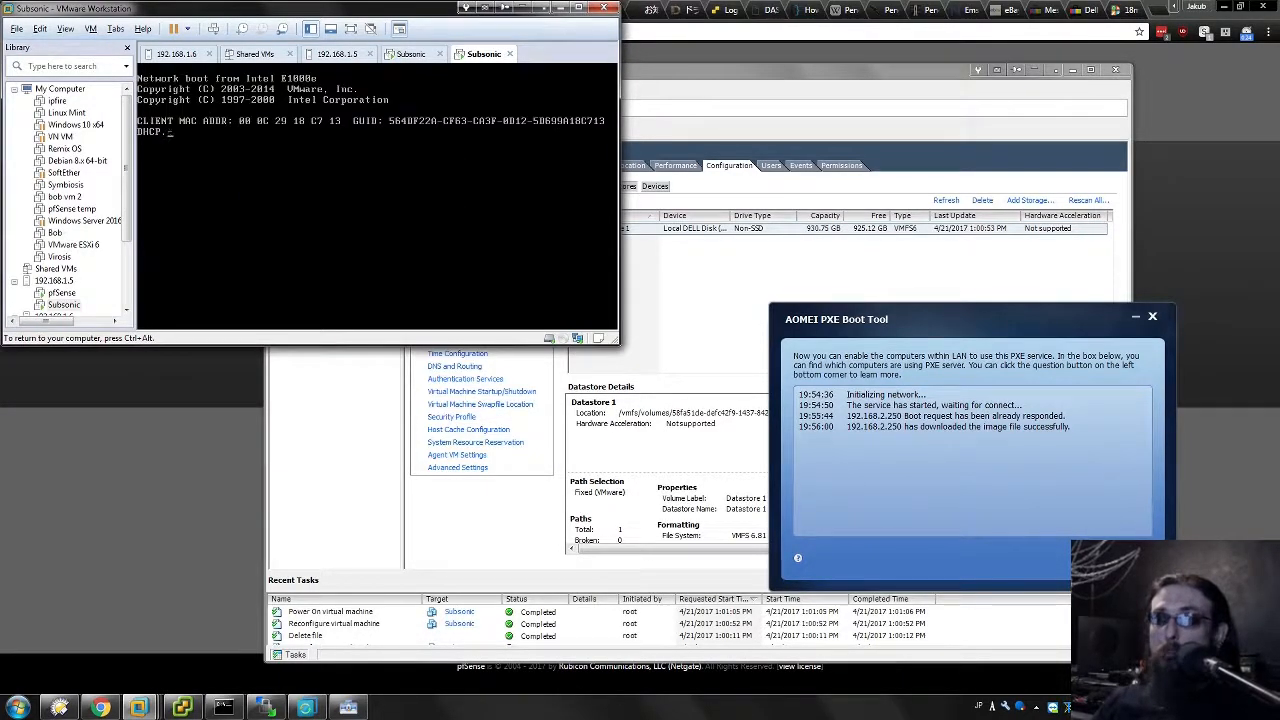